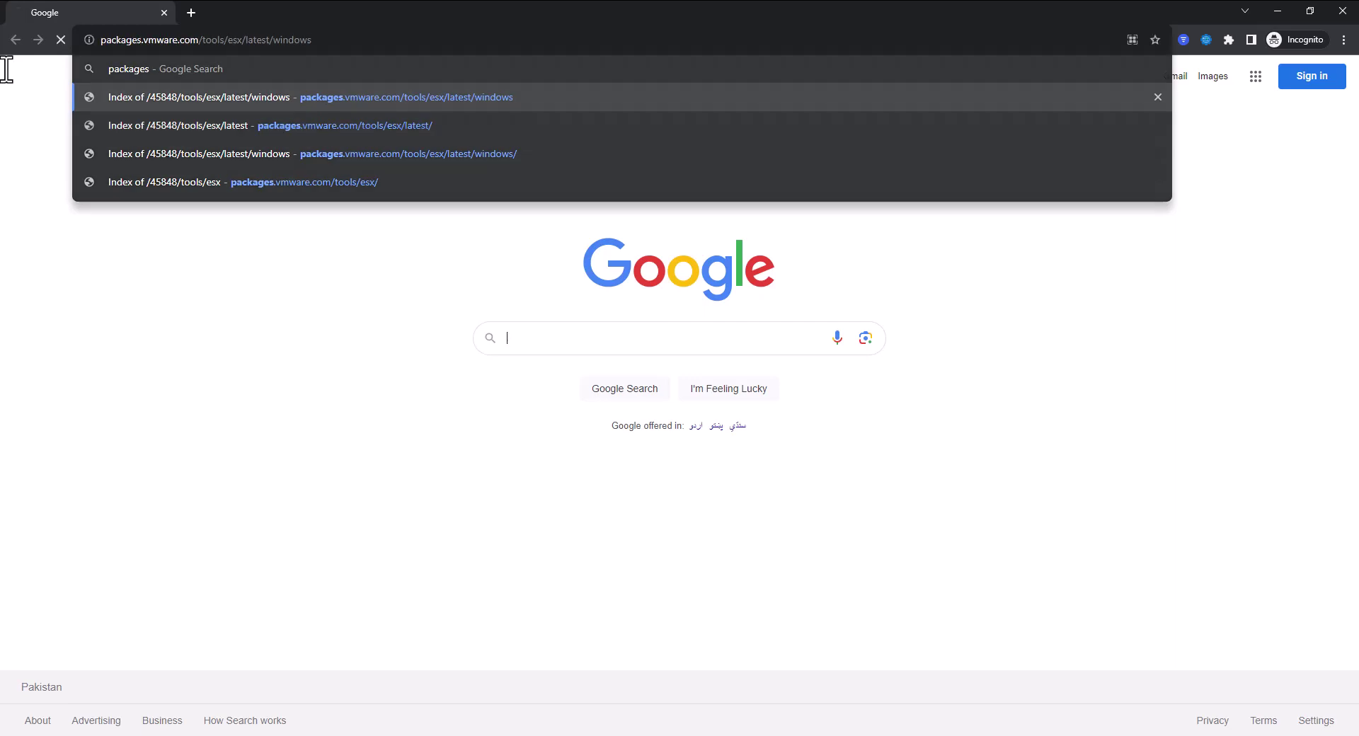
Open the VMware Tools download index at packages.vmware.com/tools/esx/latest/windows and examine the ISO file's size
key("Return")
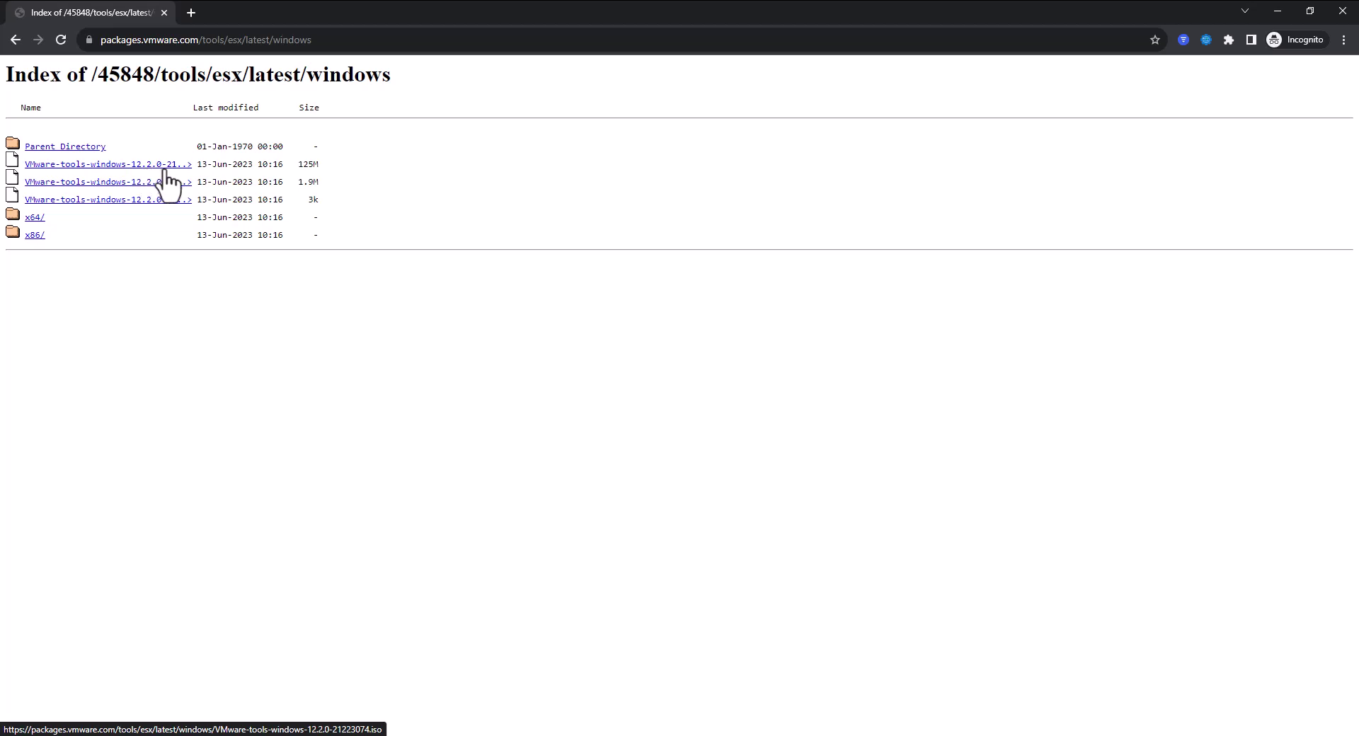
double_click(305, 165)
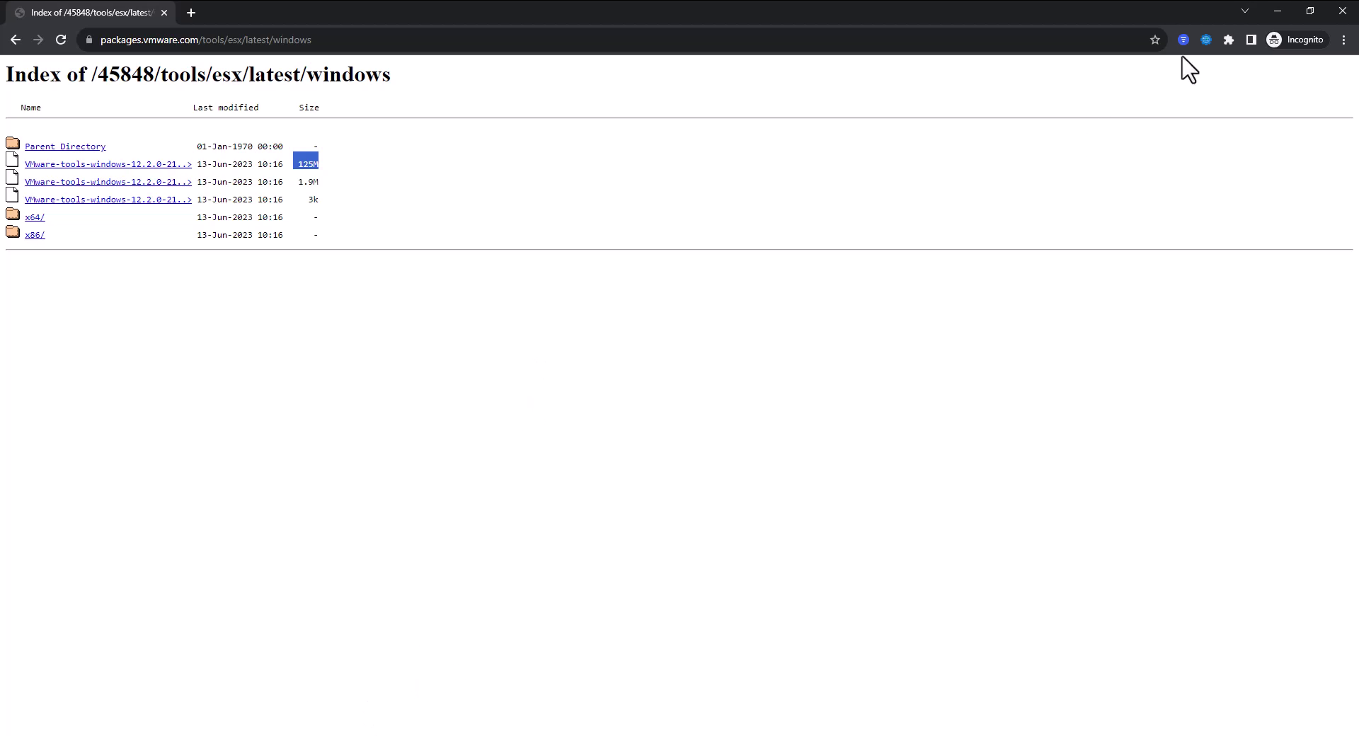
Minimize the browser and launch VMware Workstation Pro from the desktop
left_click(1274, 4)
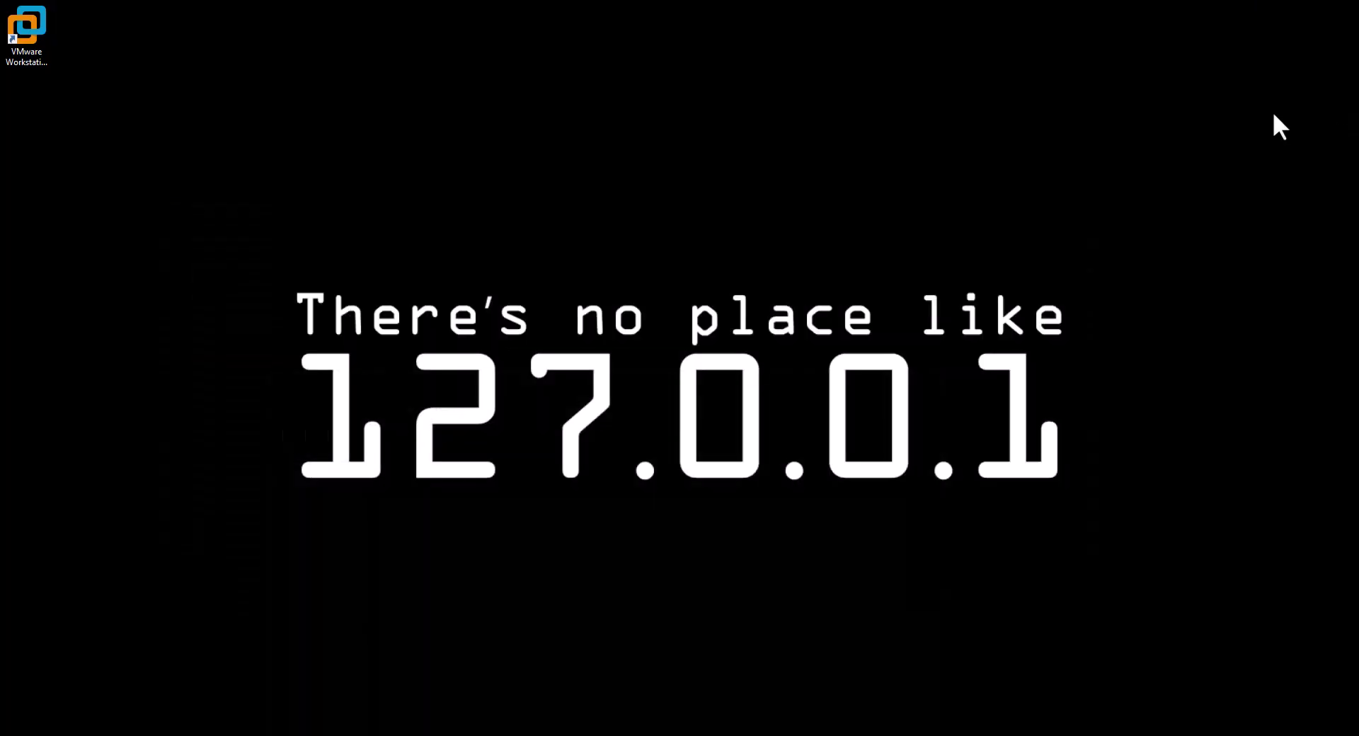
double_click(23, 29)
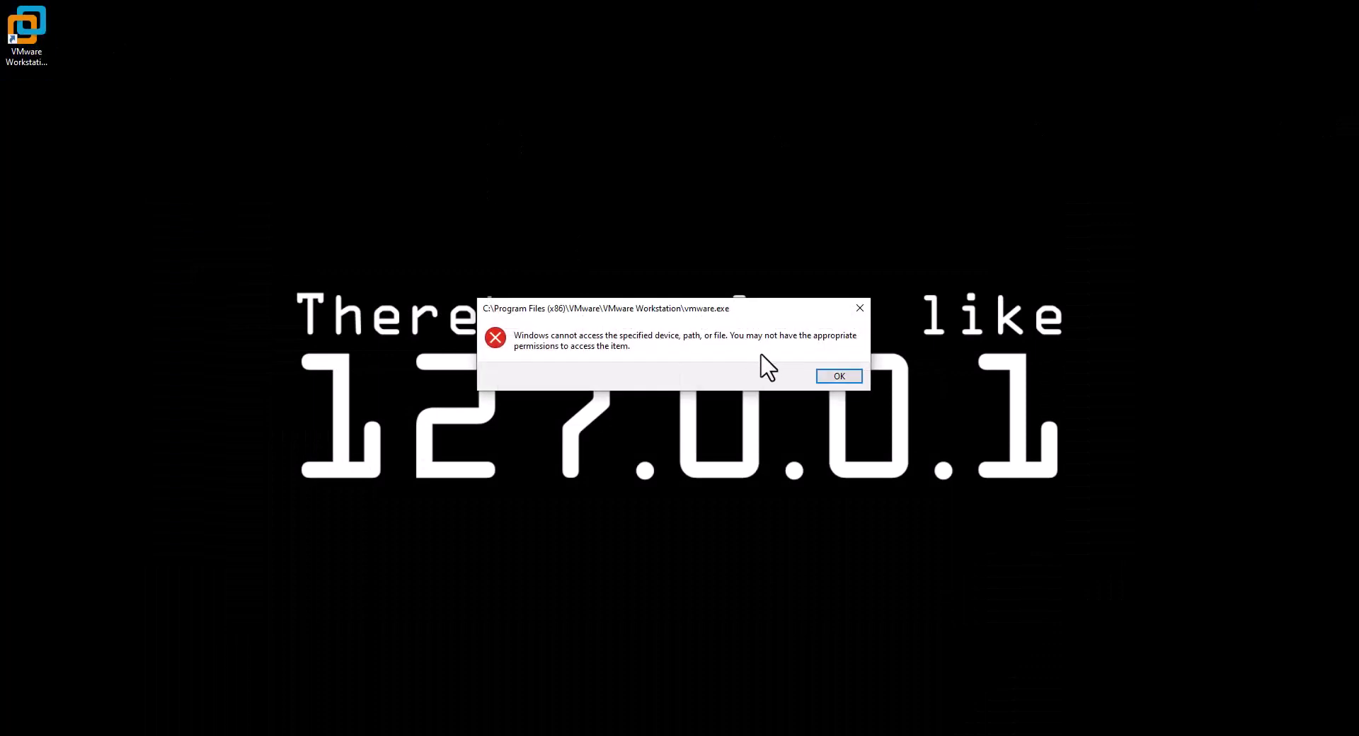
left_click(839, 376)
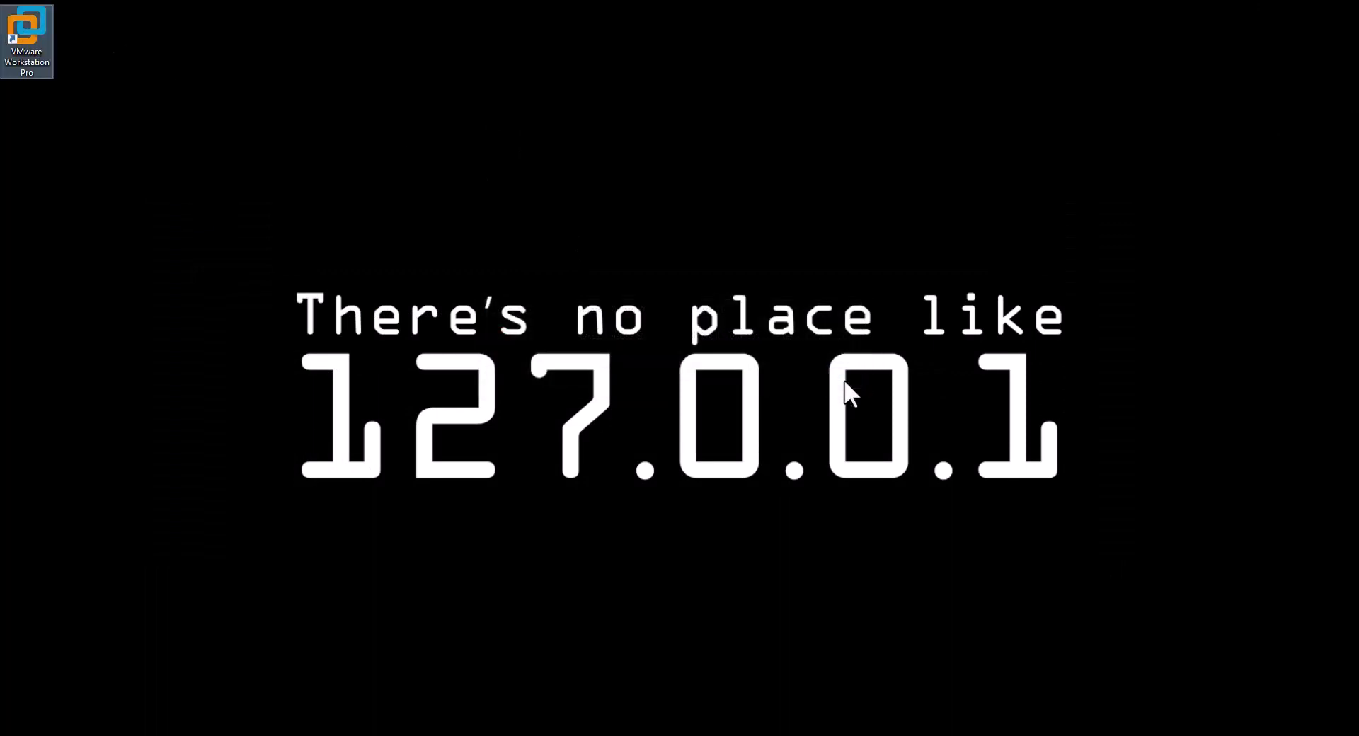
left_click(152, 127)
right_click(139, 101)
left_click(177, 149)
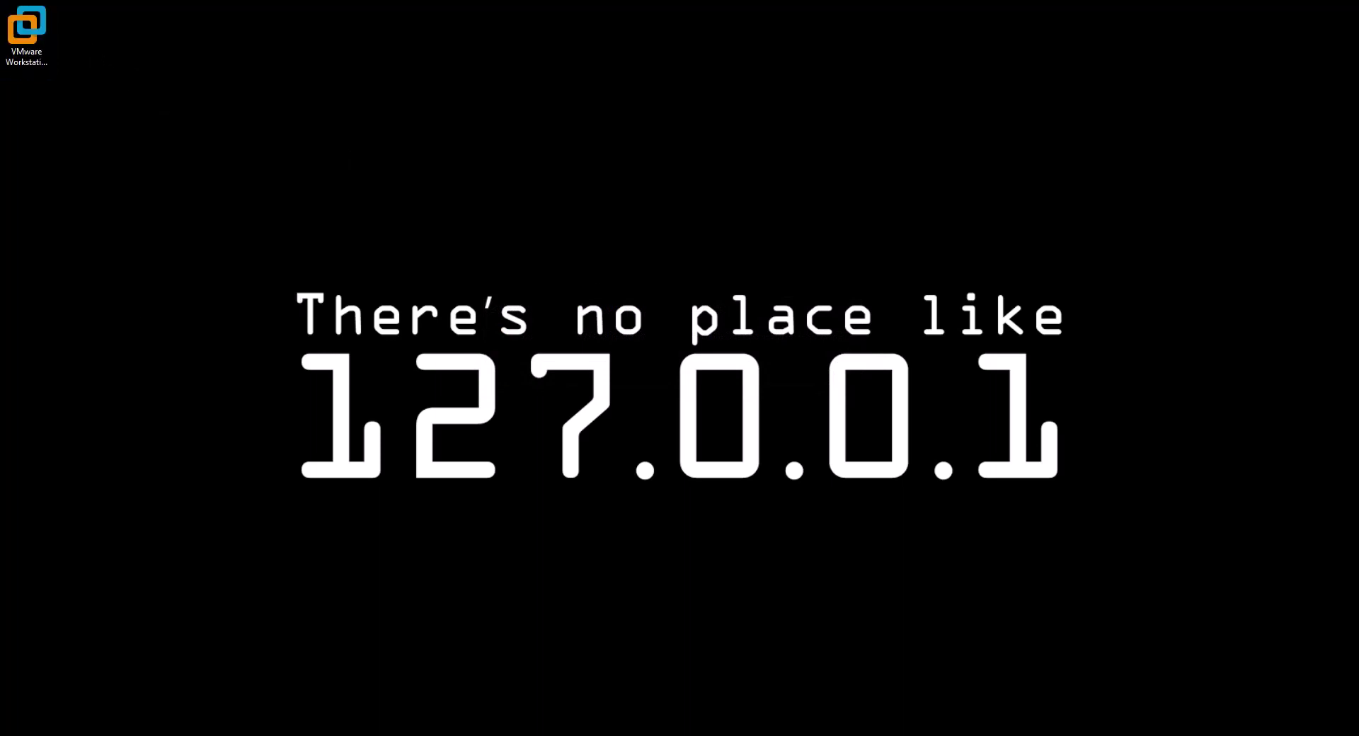
double_click(21, 34)
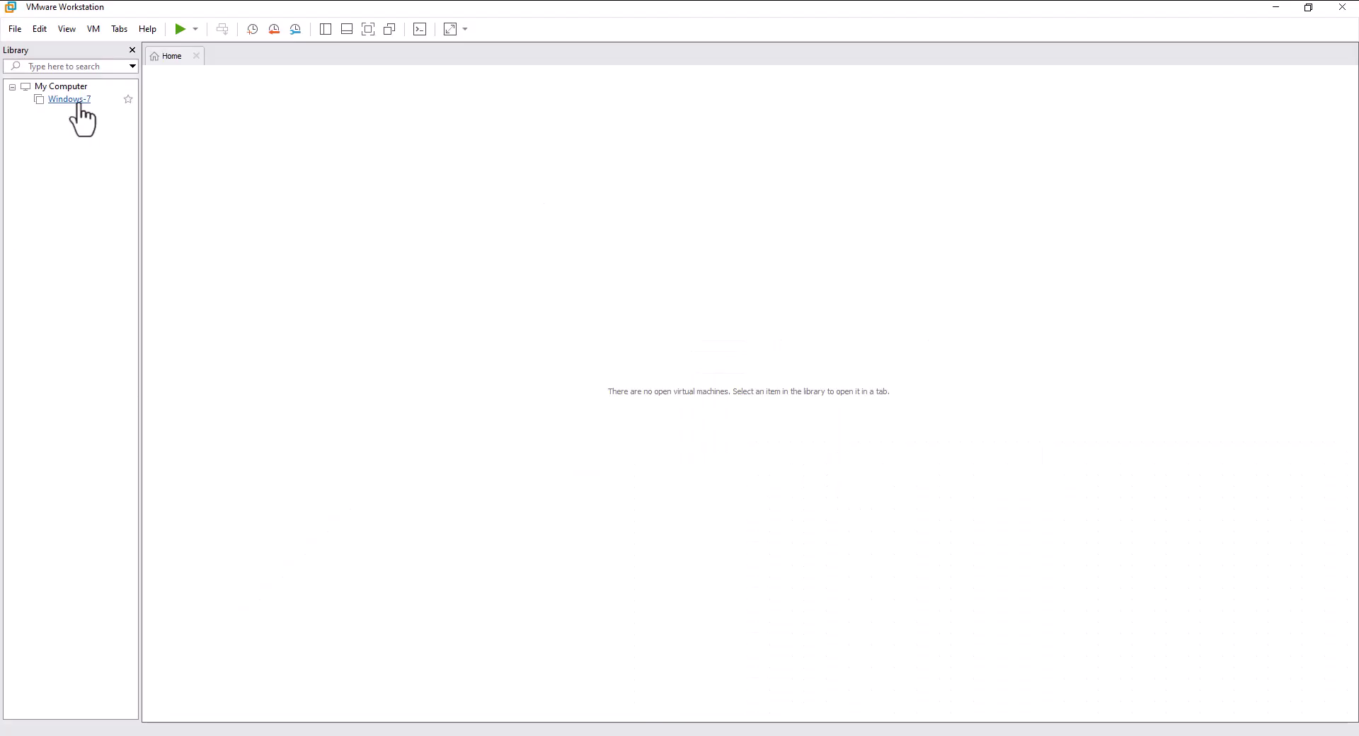
Open the Windows-7 virtual machine and power it on, closing its settings without changes
left_click(78, 104)
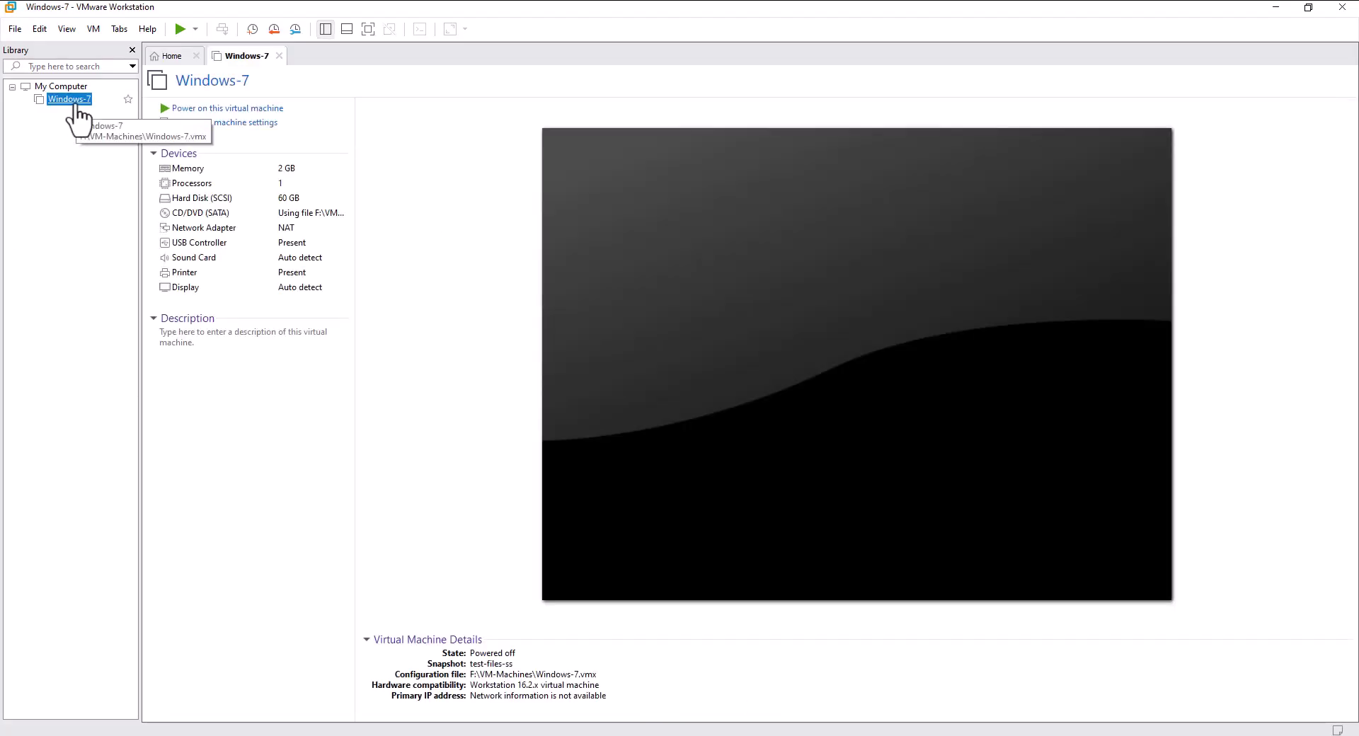
right_click(76, 104)
mouse_move(131, 200)
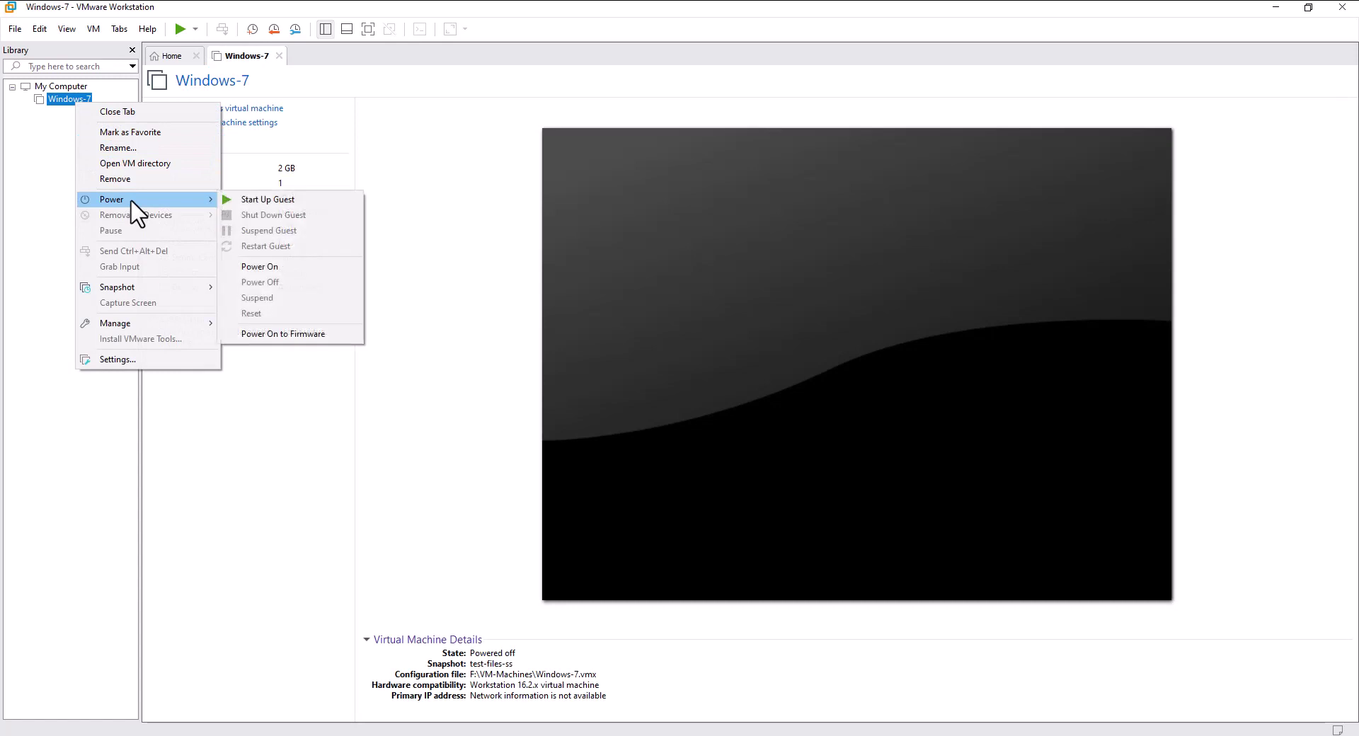
left_click(141, 360)
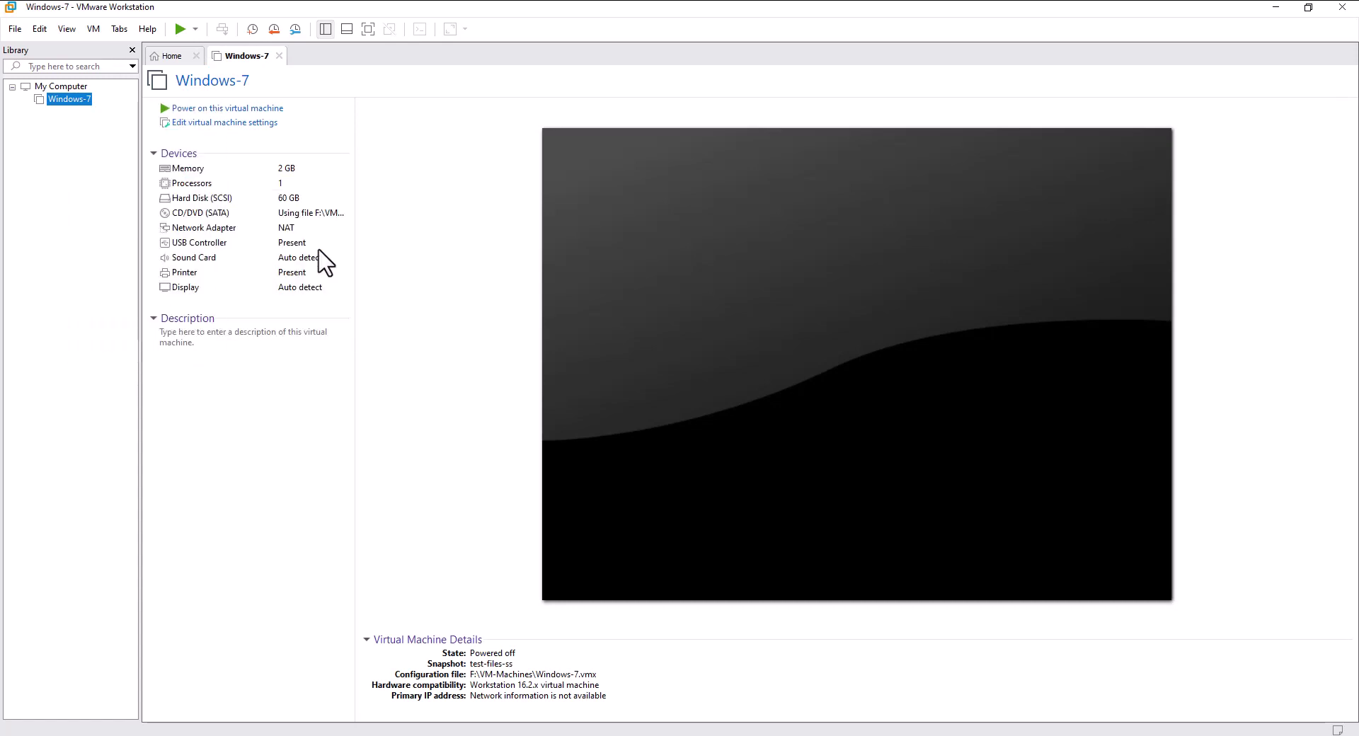
left_click(199, 108)
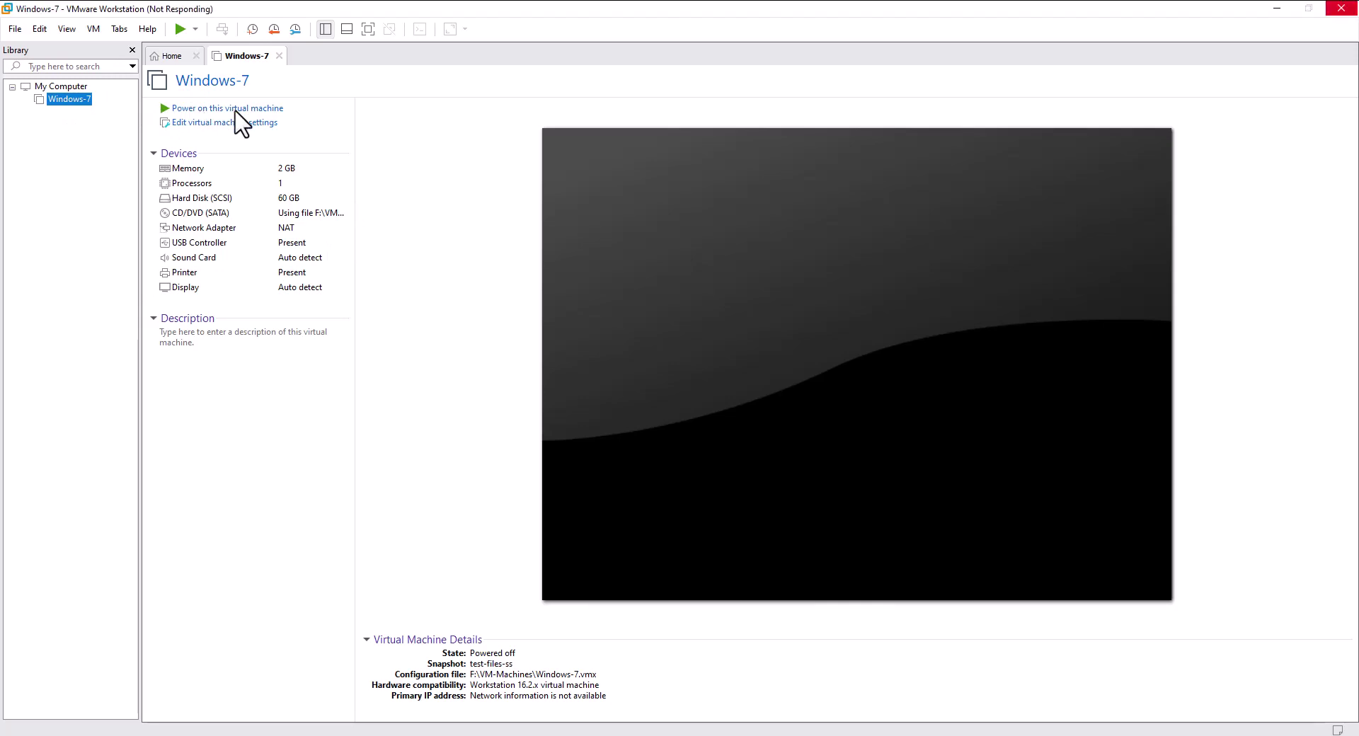
left_click(240, 121)
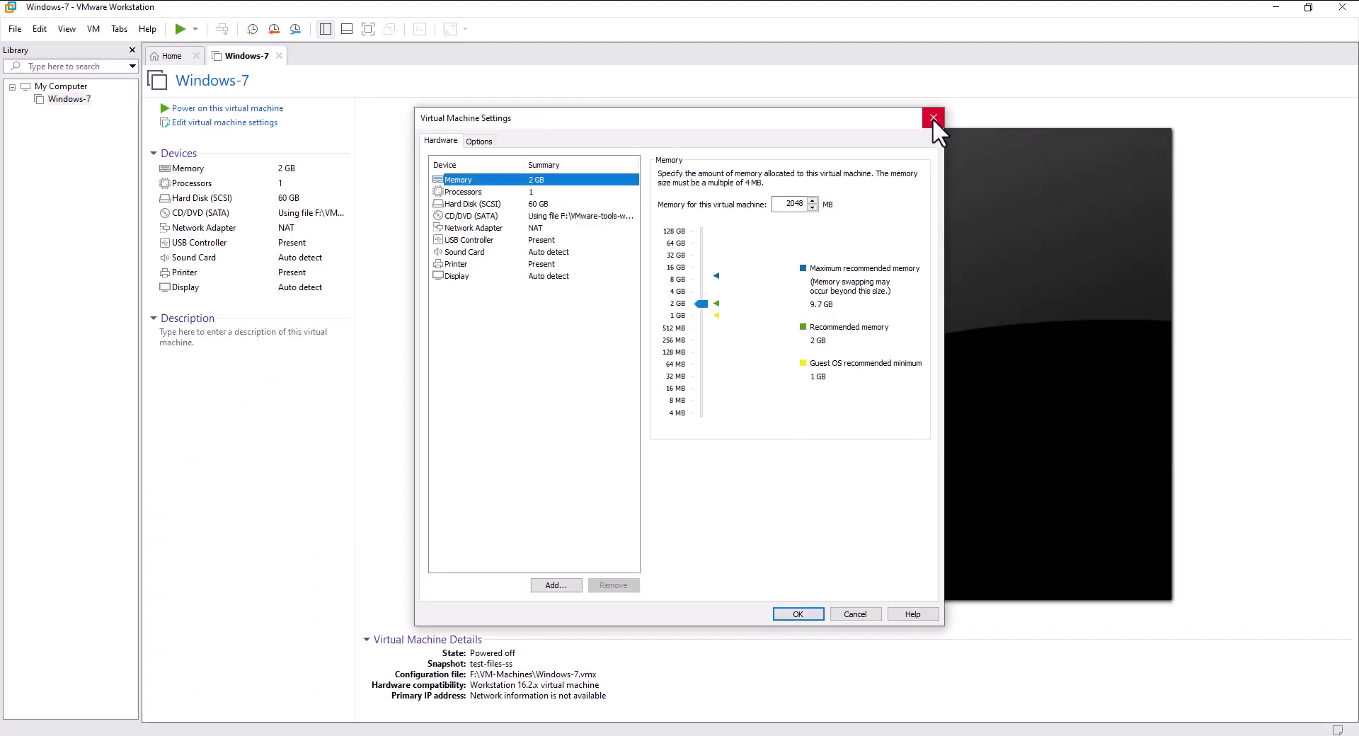
left_click(933, 118)
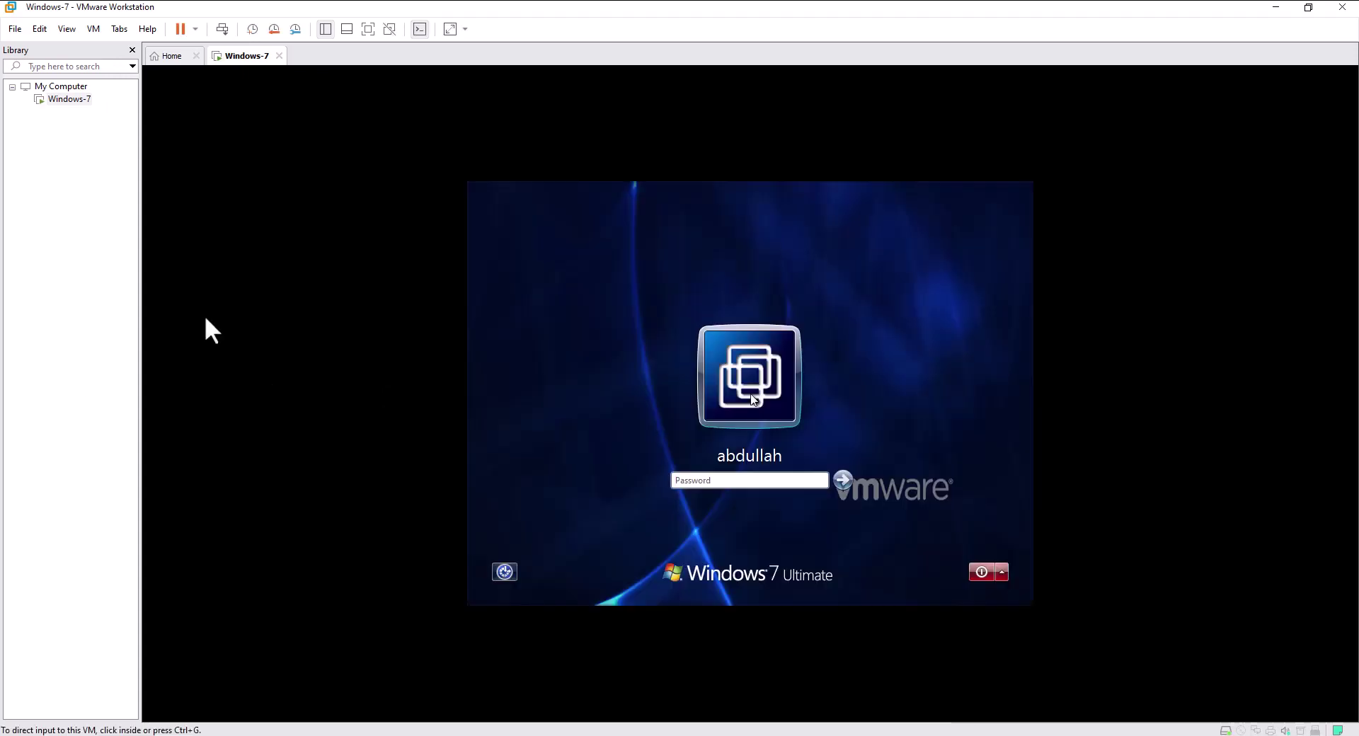
Log in to the Windows 7 guest by entering the account password
left_click(693, 486)
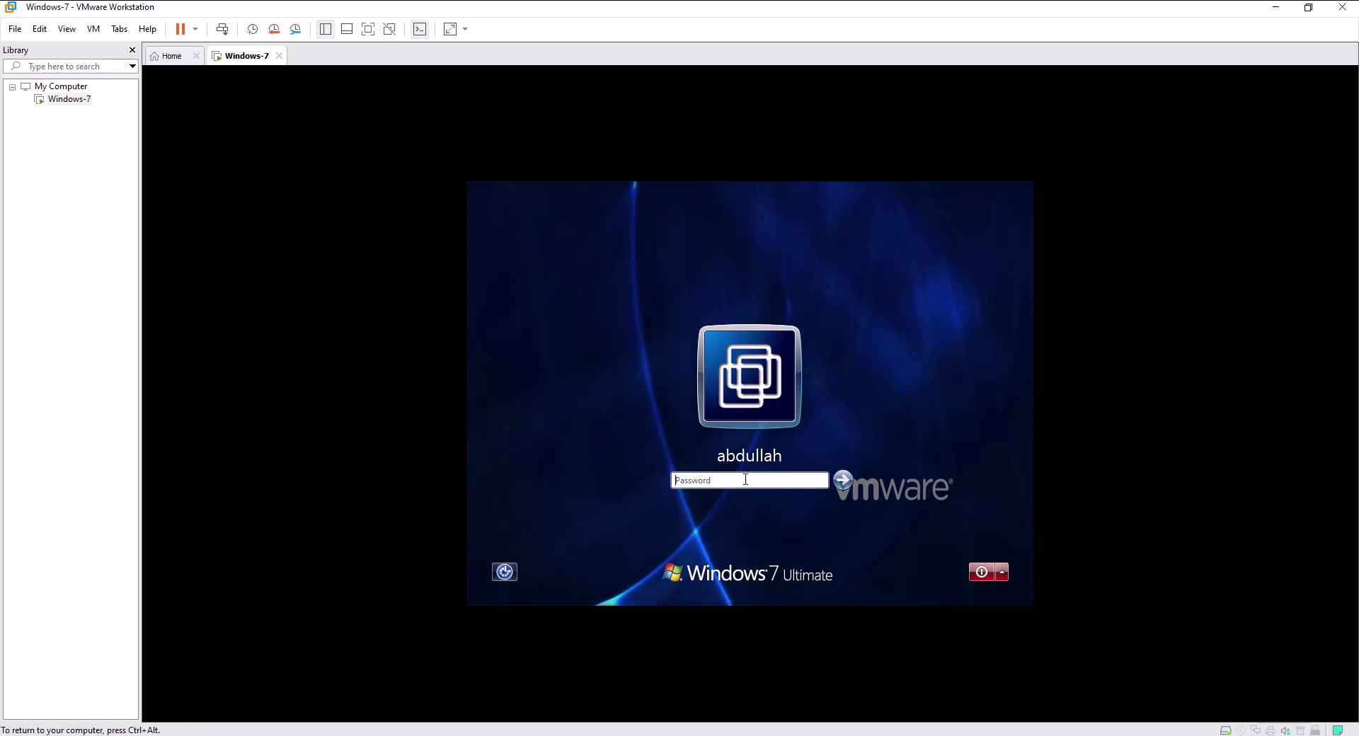
type("*********")
key("Return")
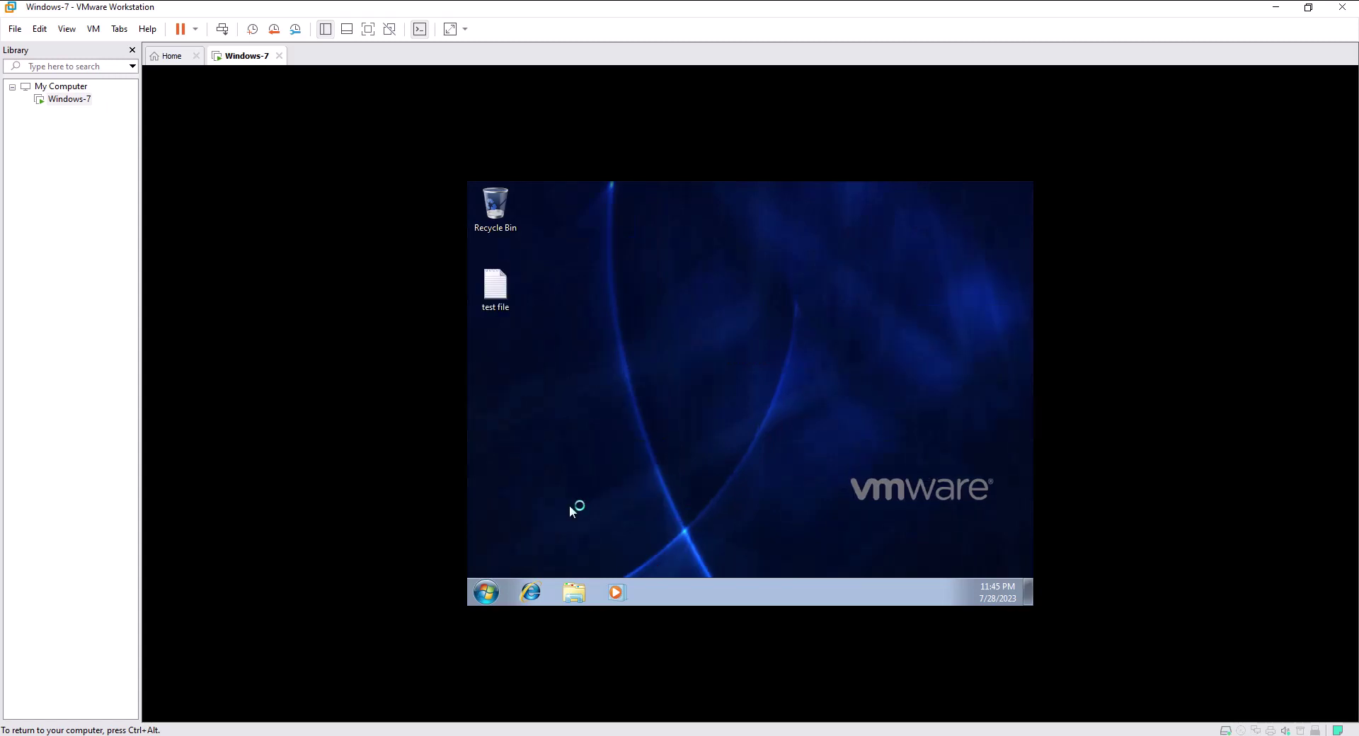
Open the Computer window in the Windows 7 guest to view its drives
left_click(577, 600)
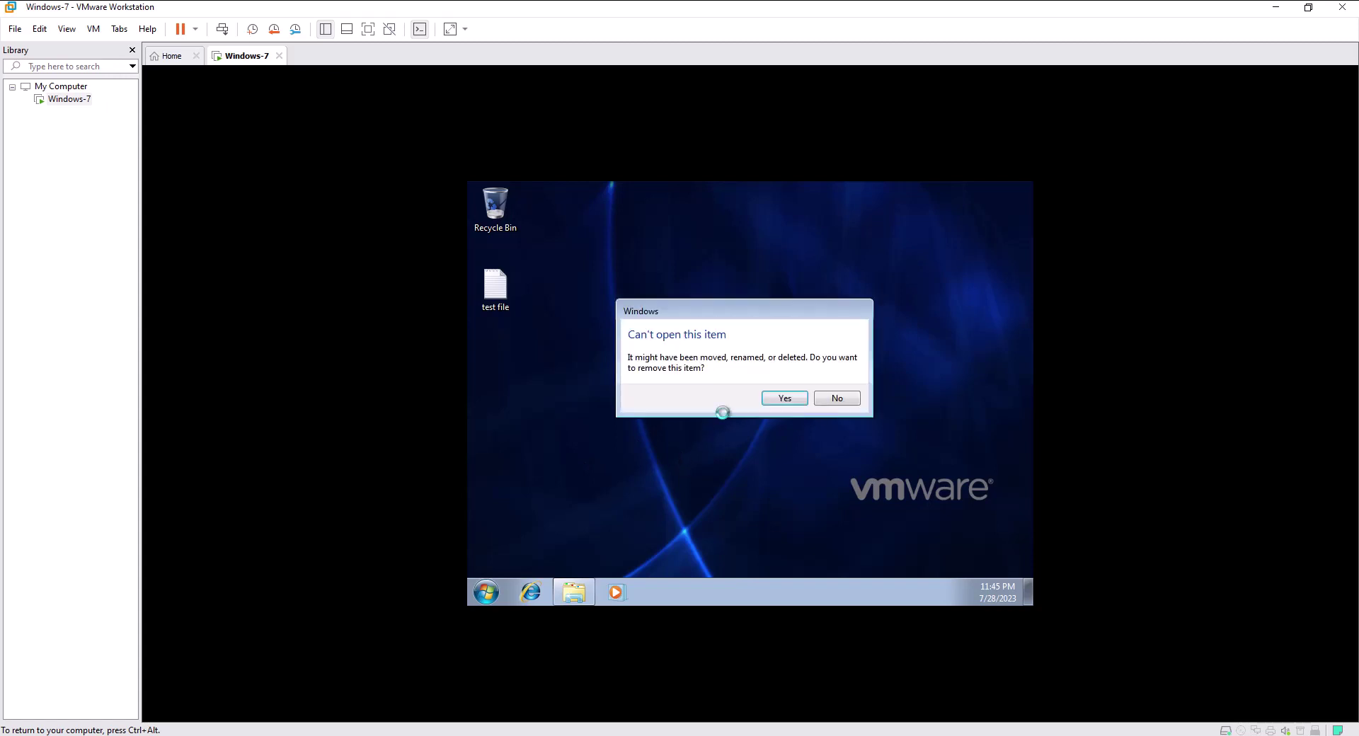
left_click(849, 397)
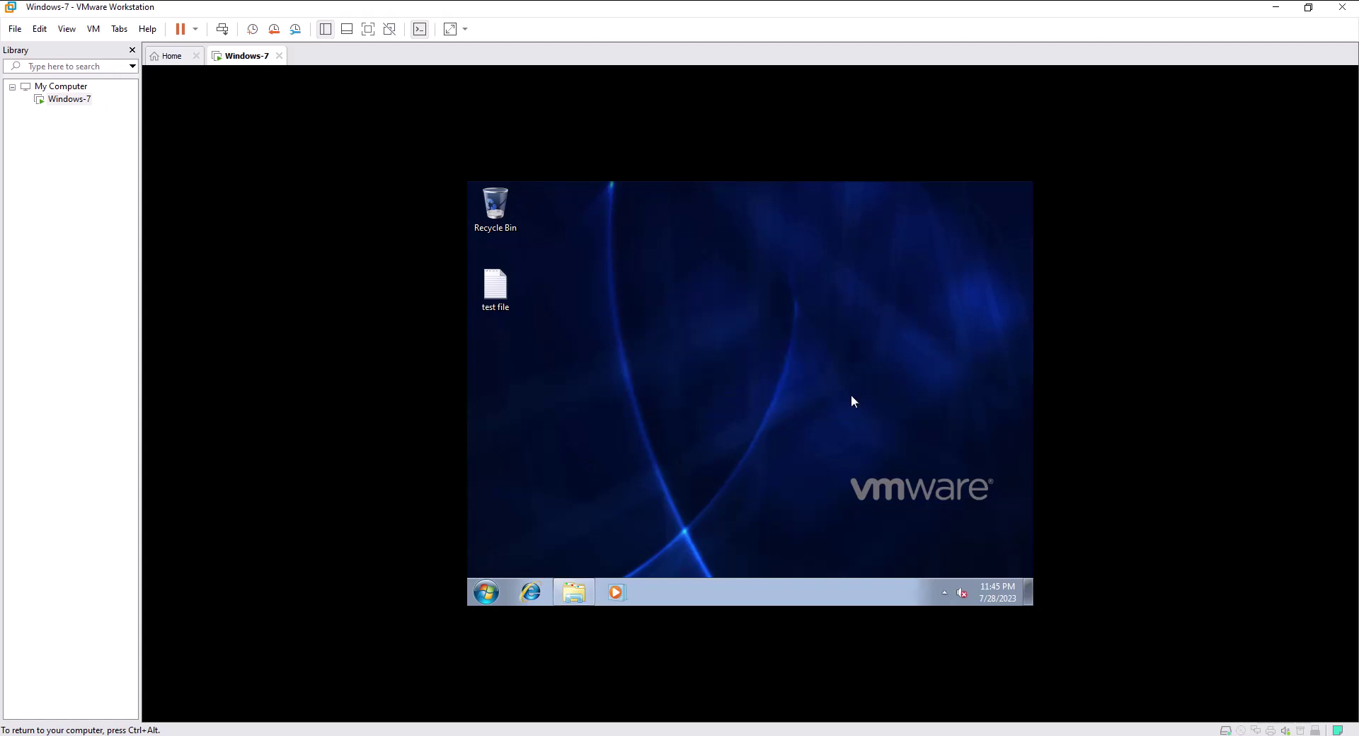
left_click(486, 593)
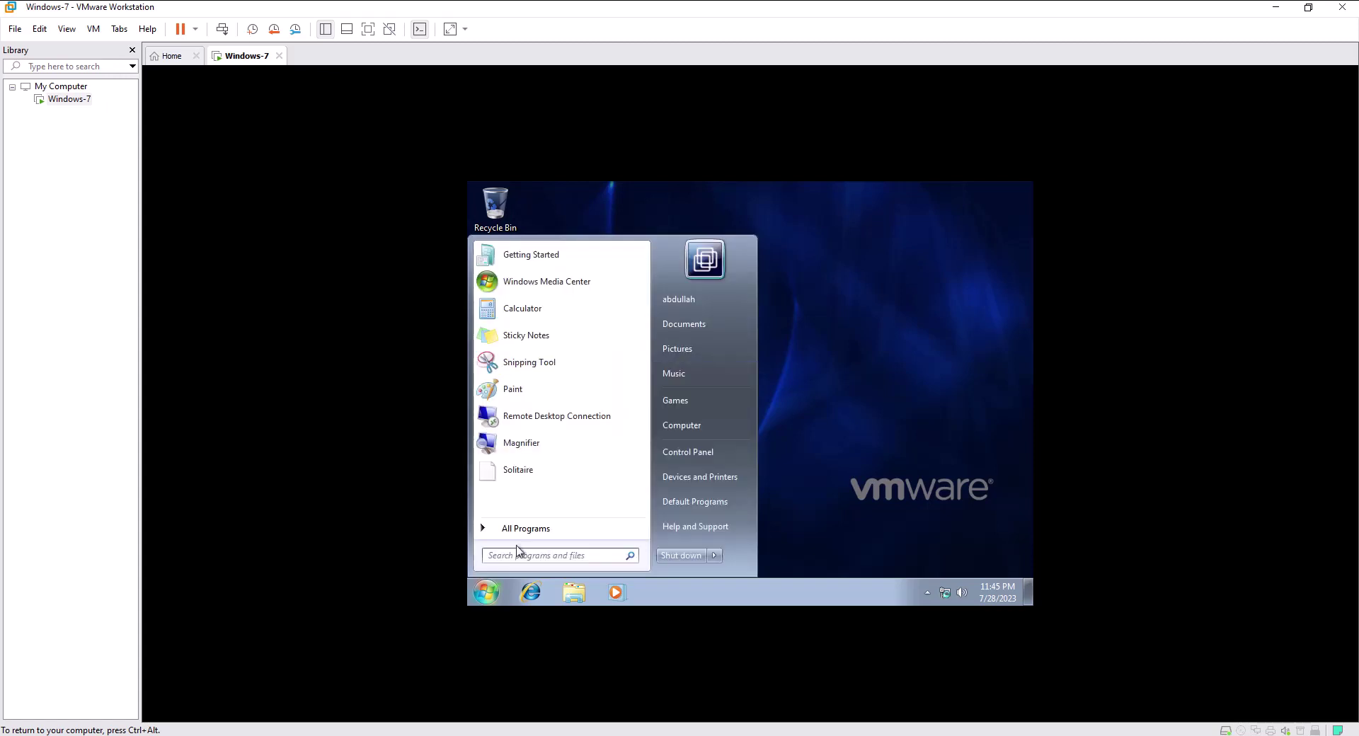
left_click(763, 425)
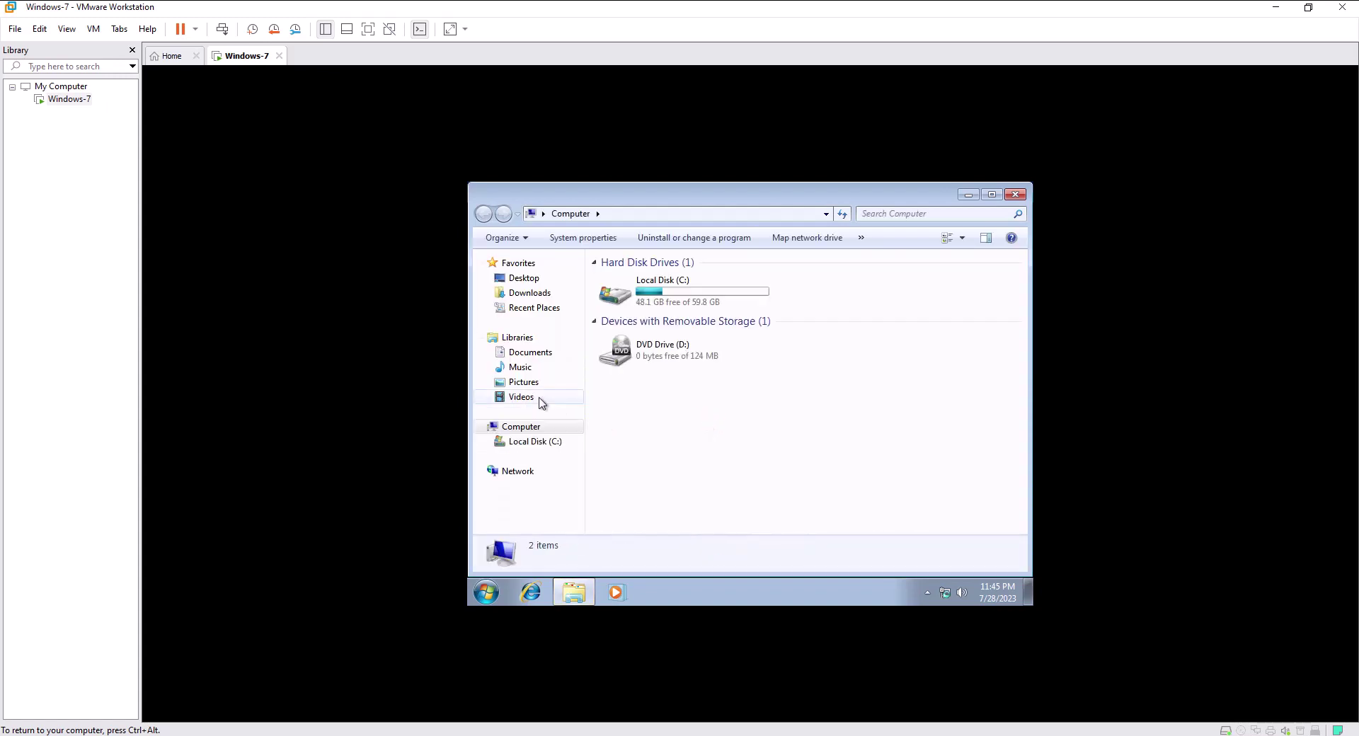
left_click(537, 428)
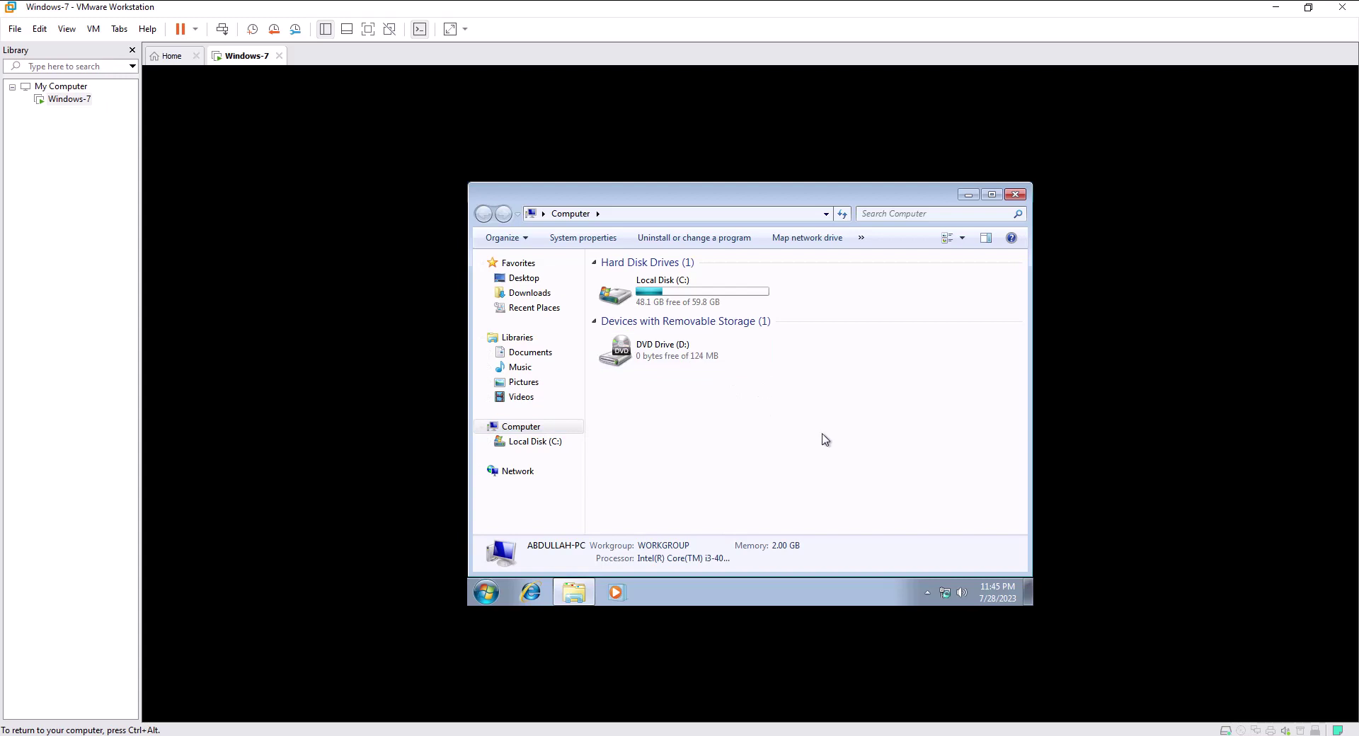
In the Windows-7 virtual machine settings, connect the CD/DVD (SATA) drive and point it to the VMware Tools ISO image on Backup (F:)
key("ctrl+alt")
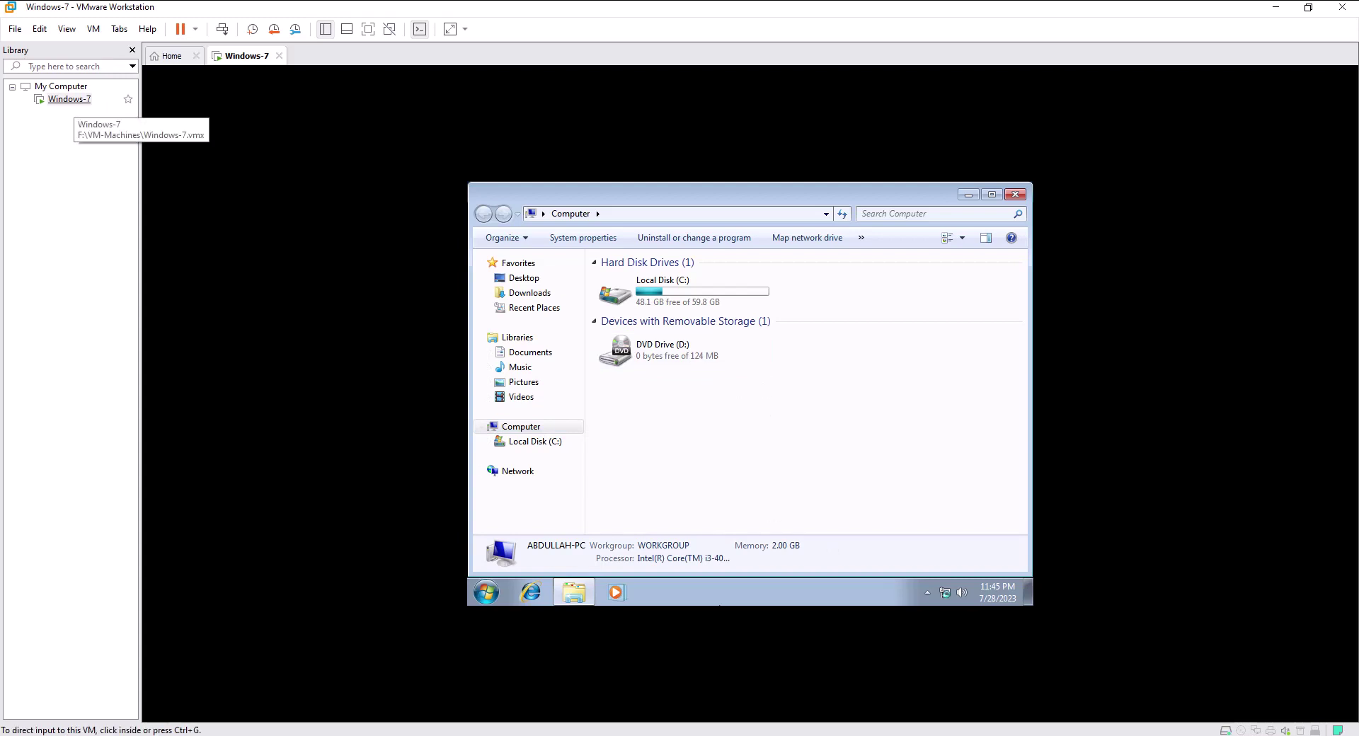
right_click(69, 99)
left_click(113, 360)
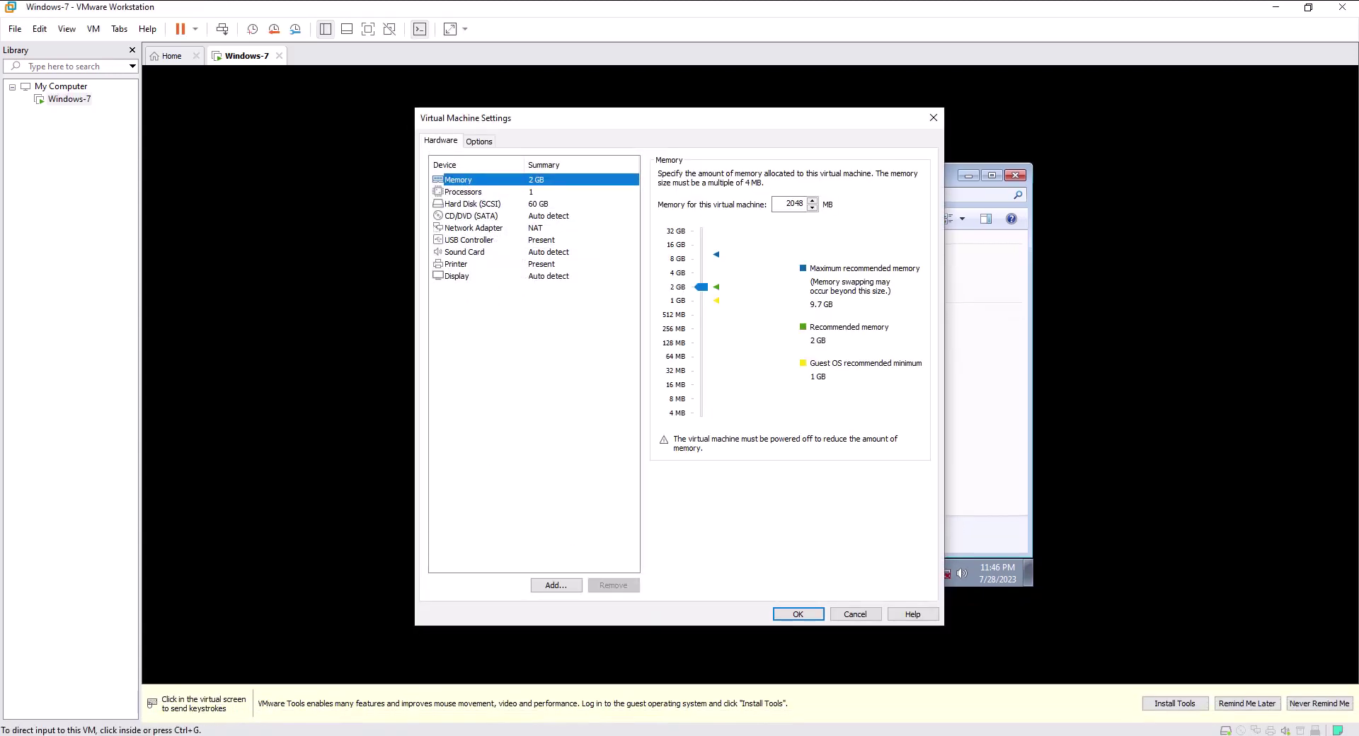
left_click(471, 216)
left_click(663, 173)
left_click(663, 259)
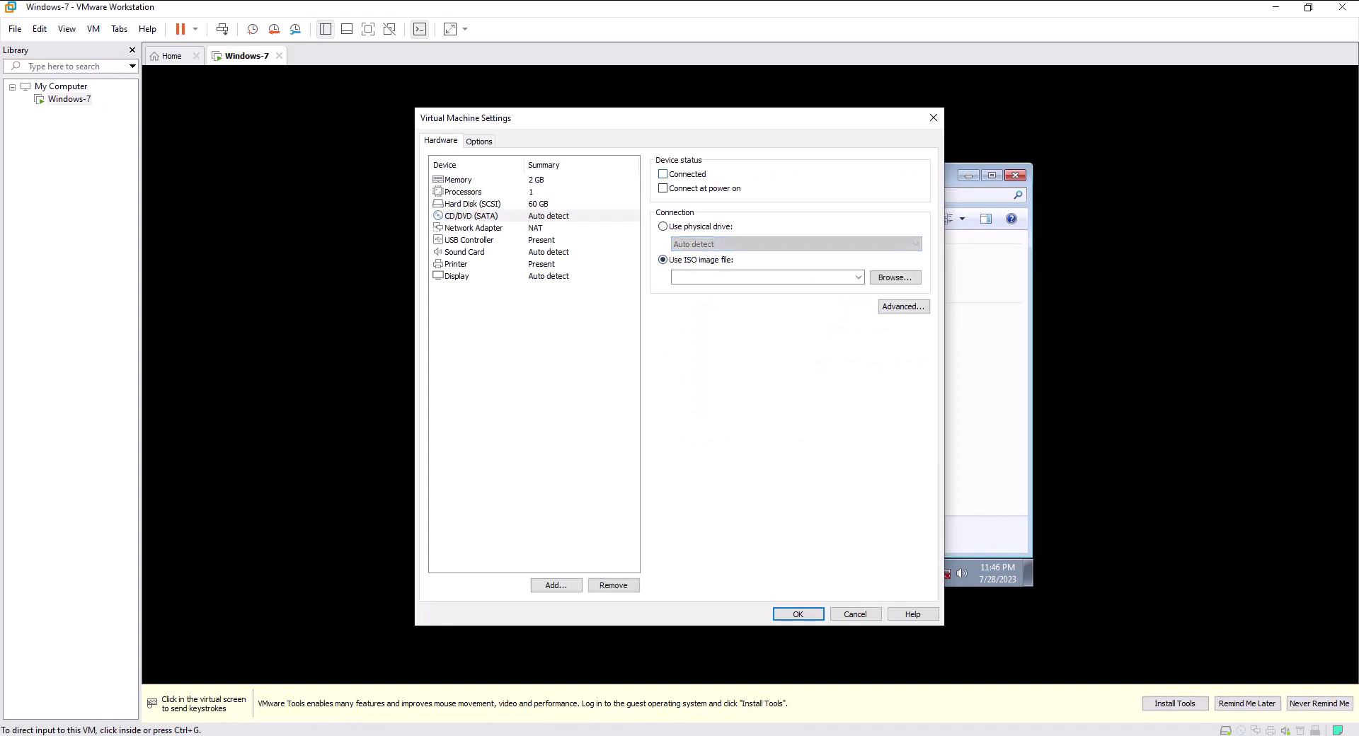
left_click(895, 276)
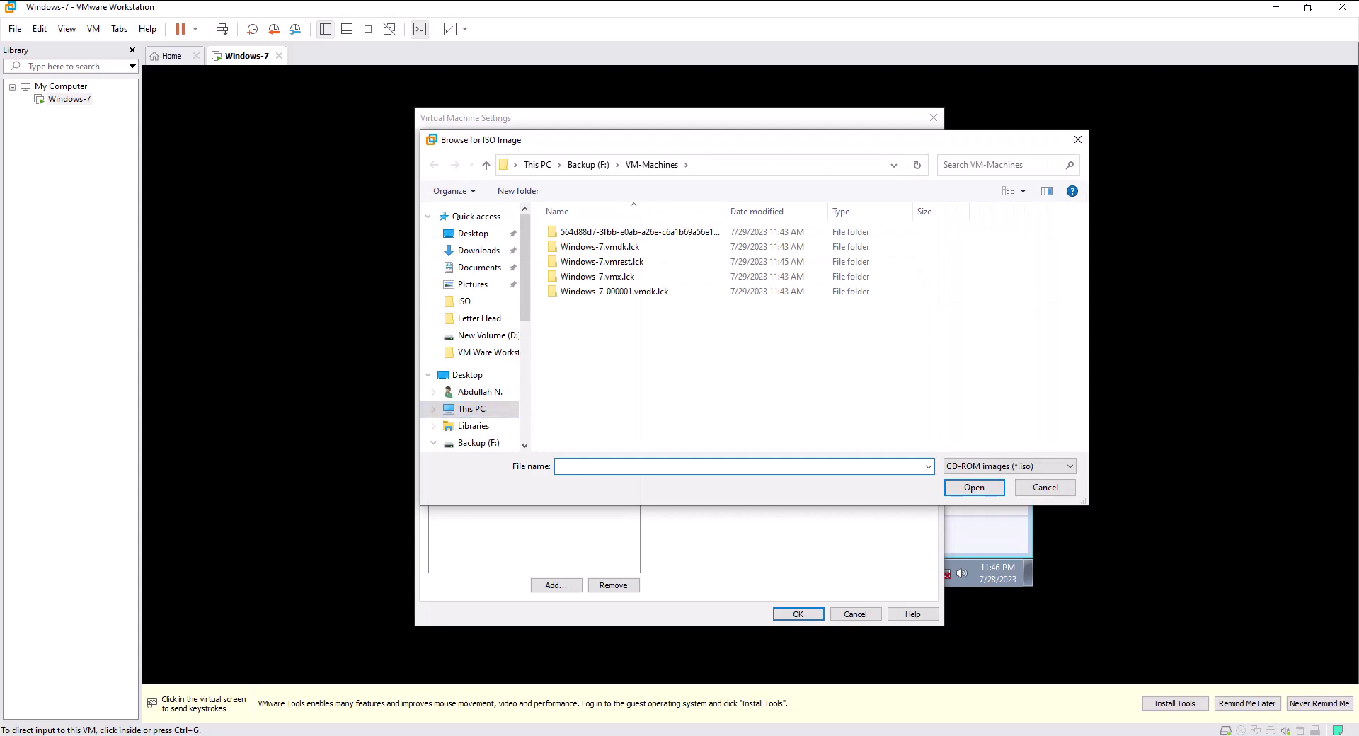
left_click(477, 443)
left_click(637, 425)
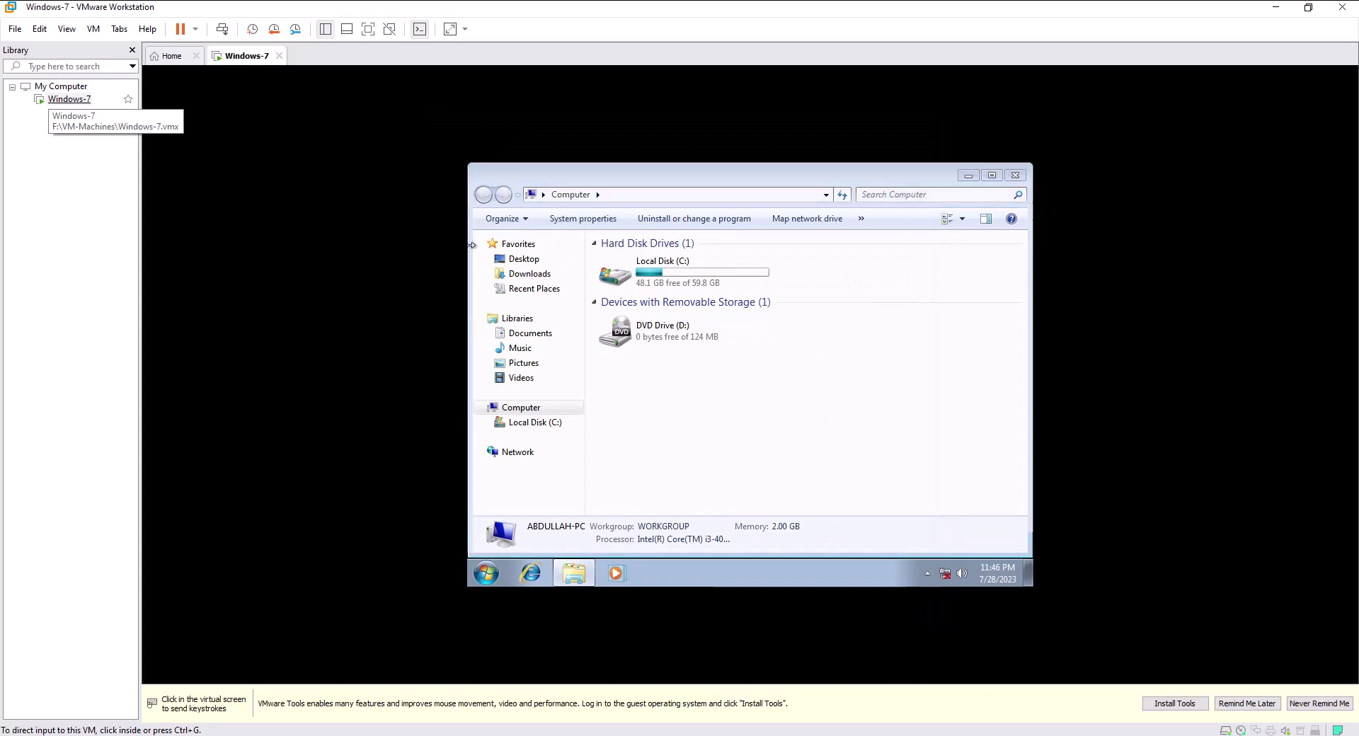
Run setup64.exe from the guest's VMware Tools DVD drive and allow it to make changes to the computer
right_click(63, 103)
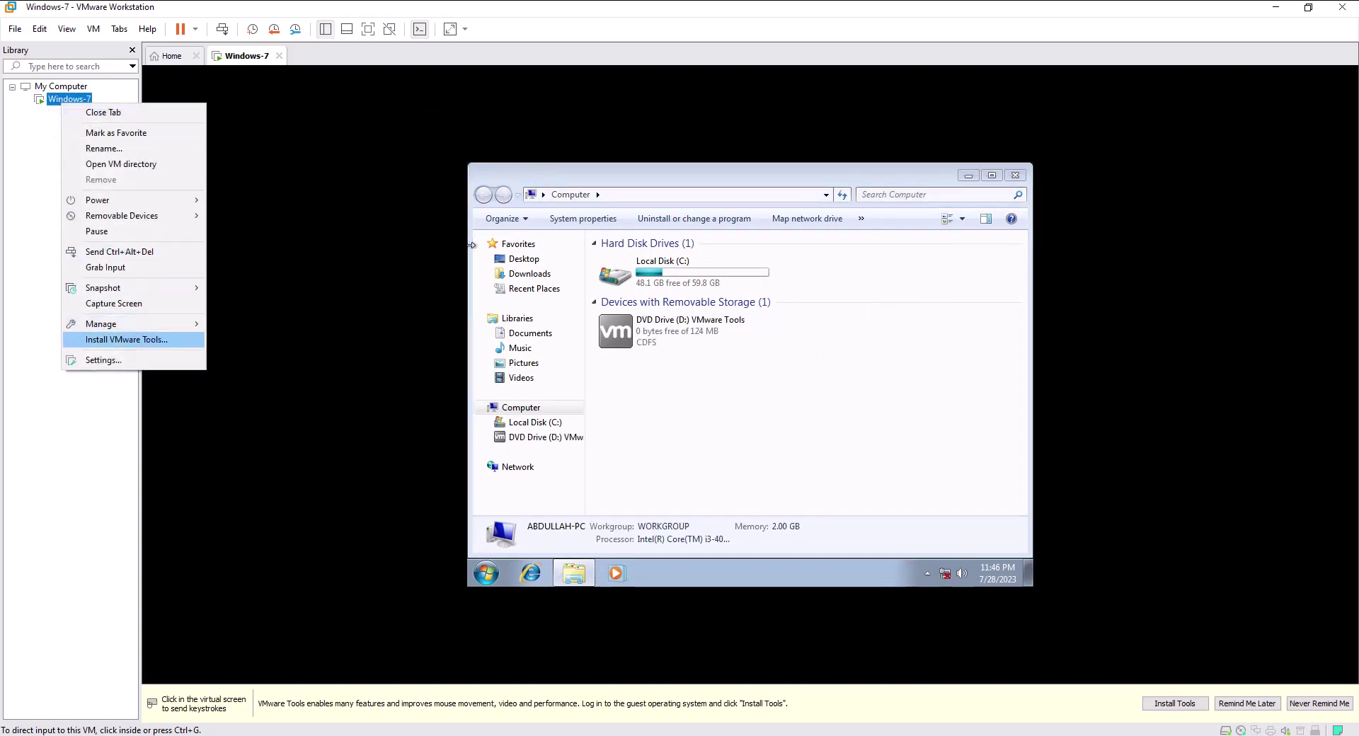
left_click(720, 350)
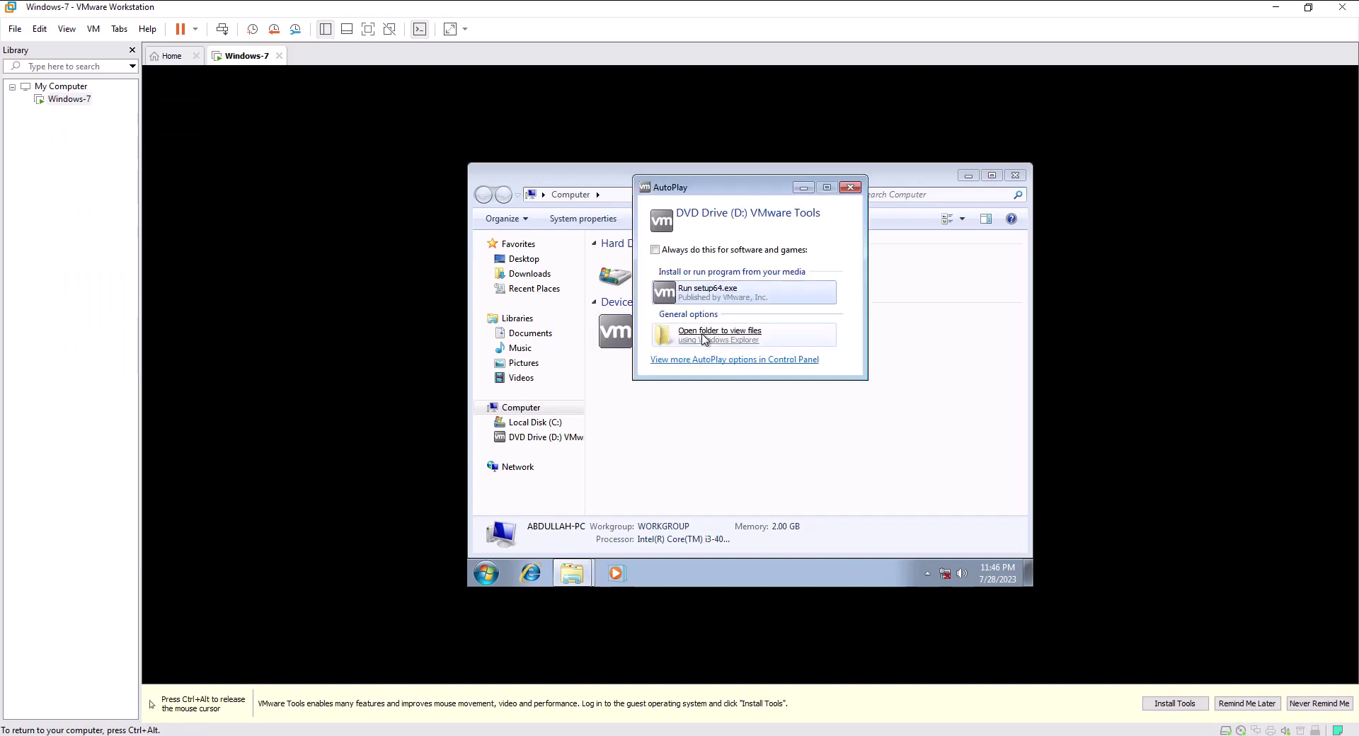
left_click(716, 294)
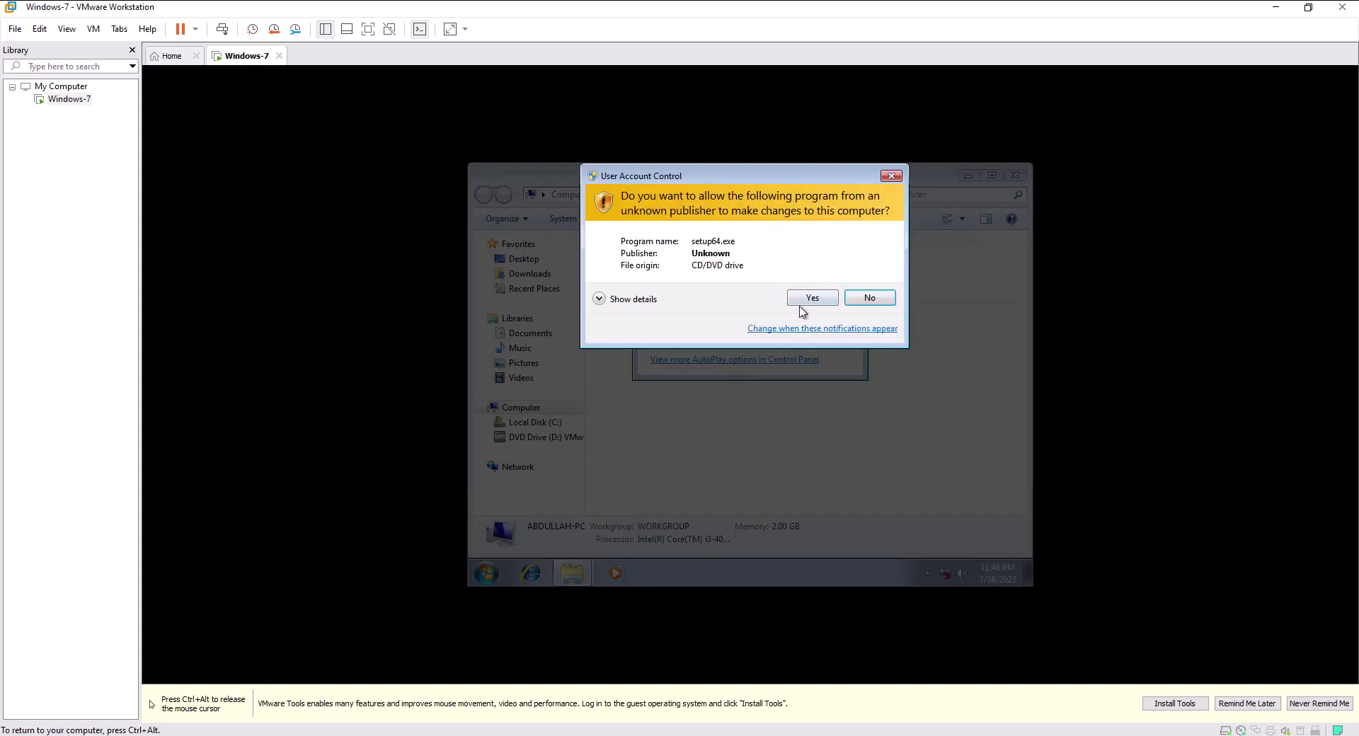
left_click(800, 307)
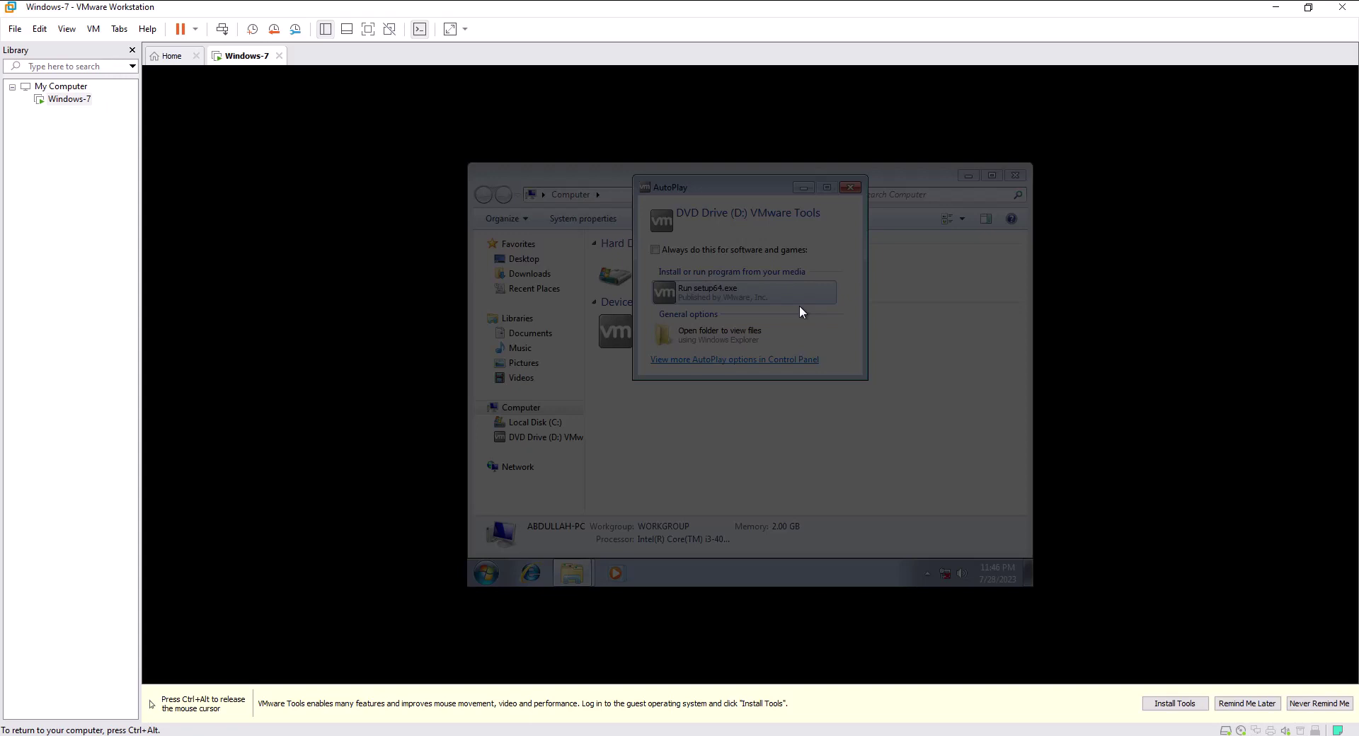
Switch the virtual machine to full screen and minimize the guest's Computer window
key("ctrl+alt")
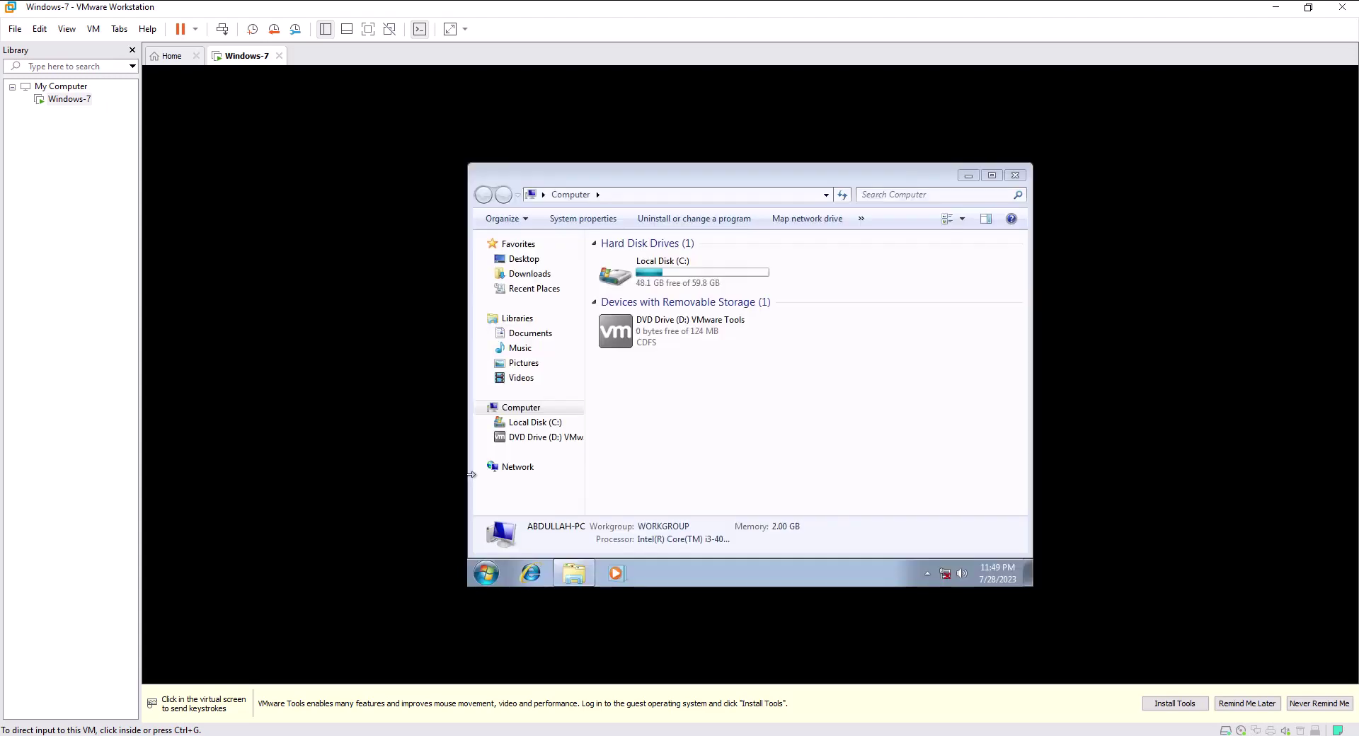
left_click(368, 29)
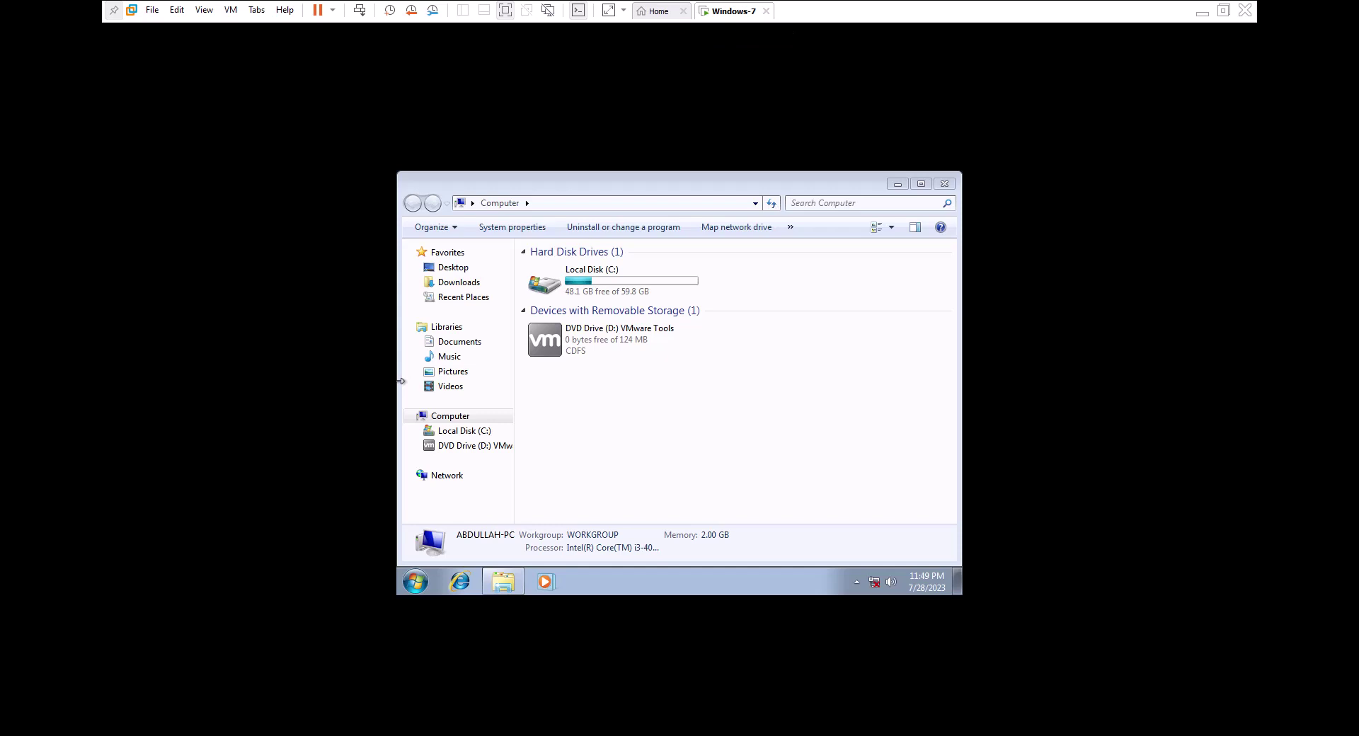
left_click(898, 185)
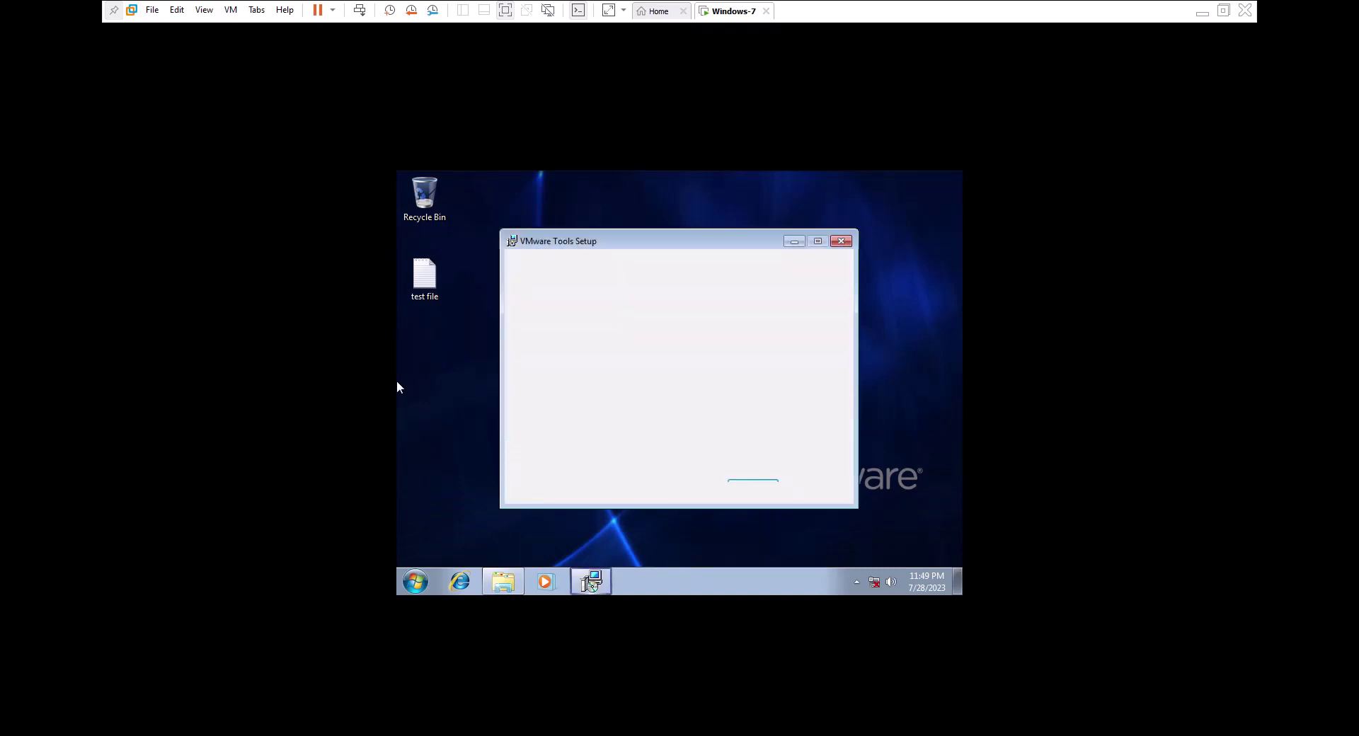
Start installing VMware Tools with the Typical setup type and install the unverified driver software anyway
left_click(752, 487)
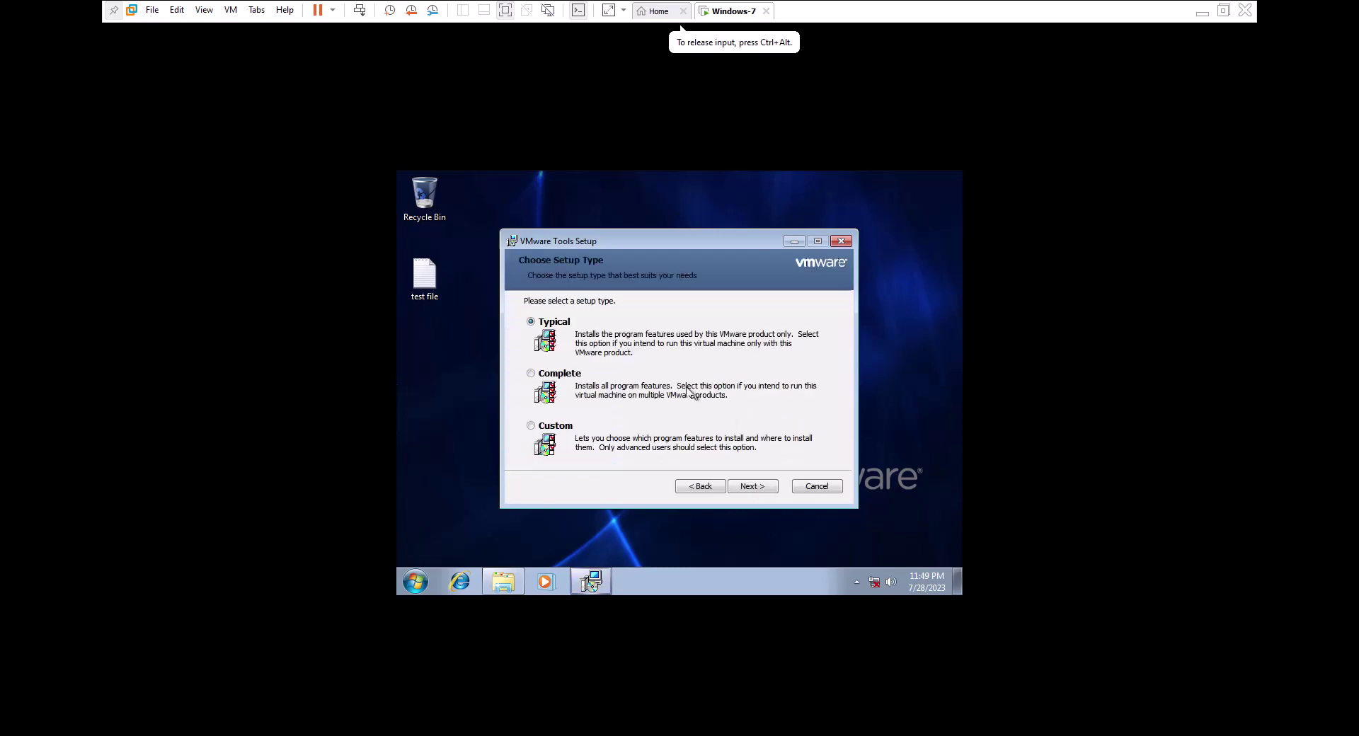
left_click(758, 486)
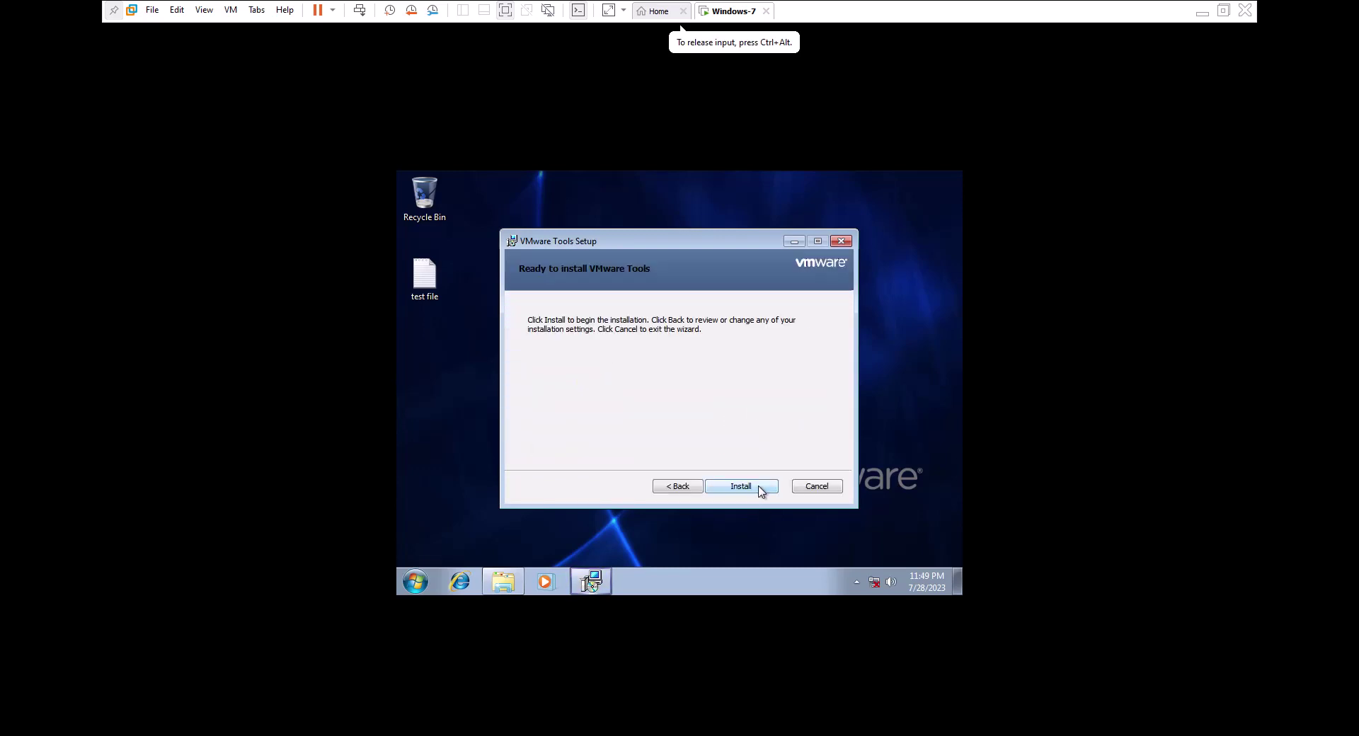
left_click(758, 485)
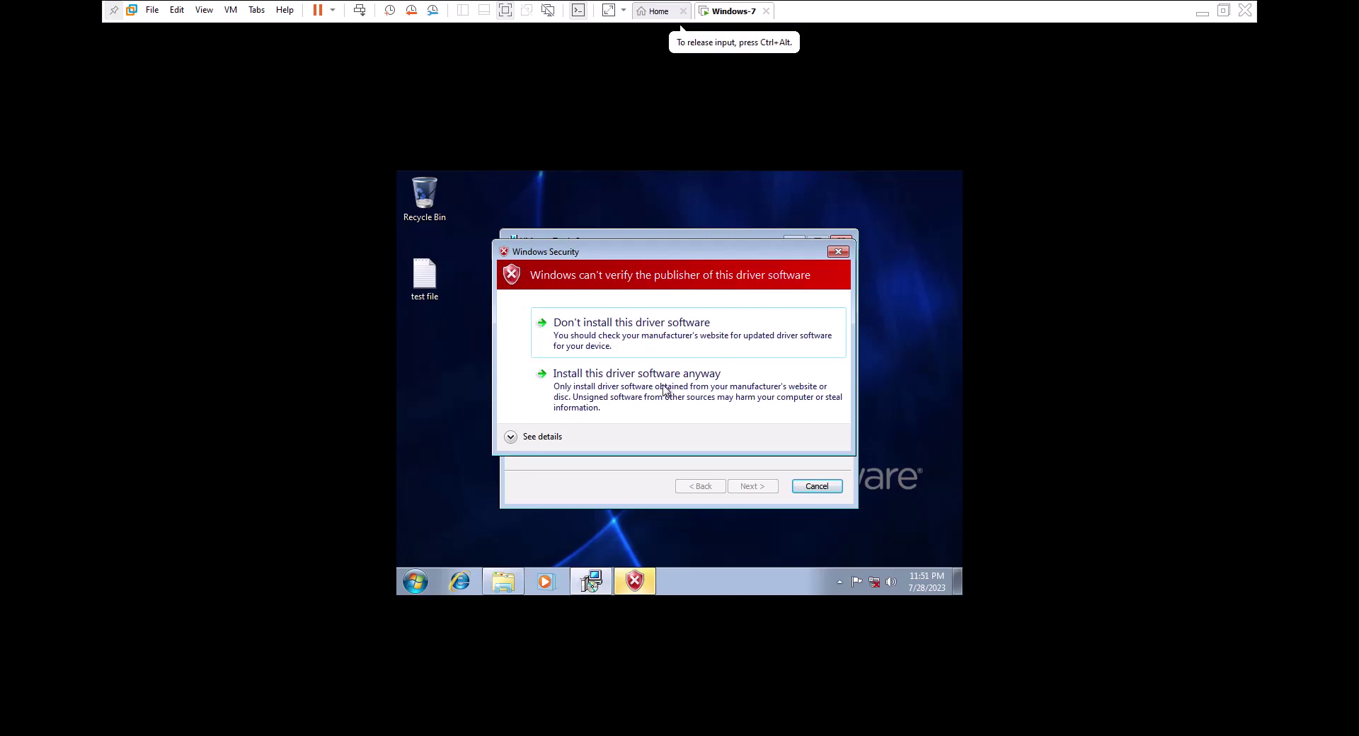
left_click(689, 395)
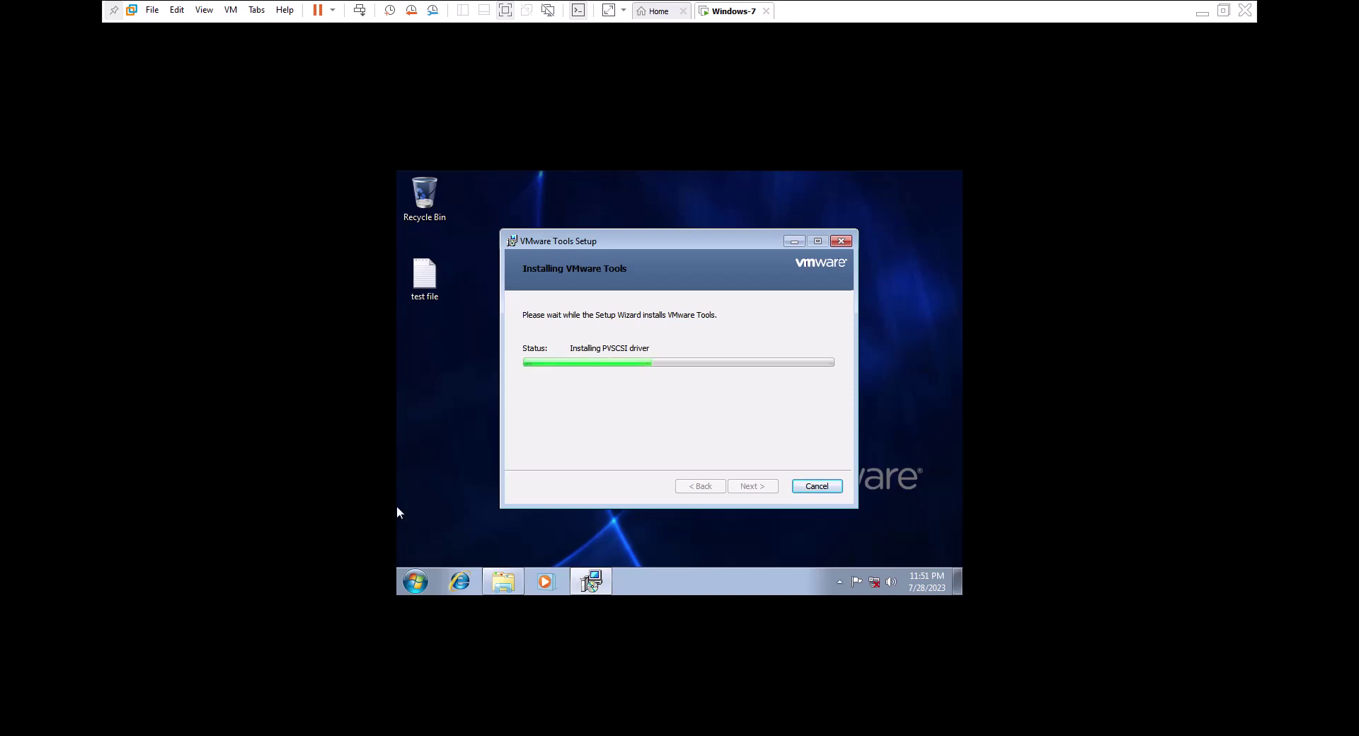
left_click(729, 476)
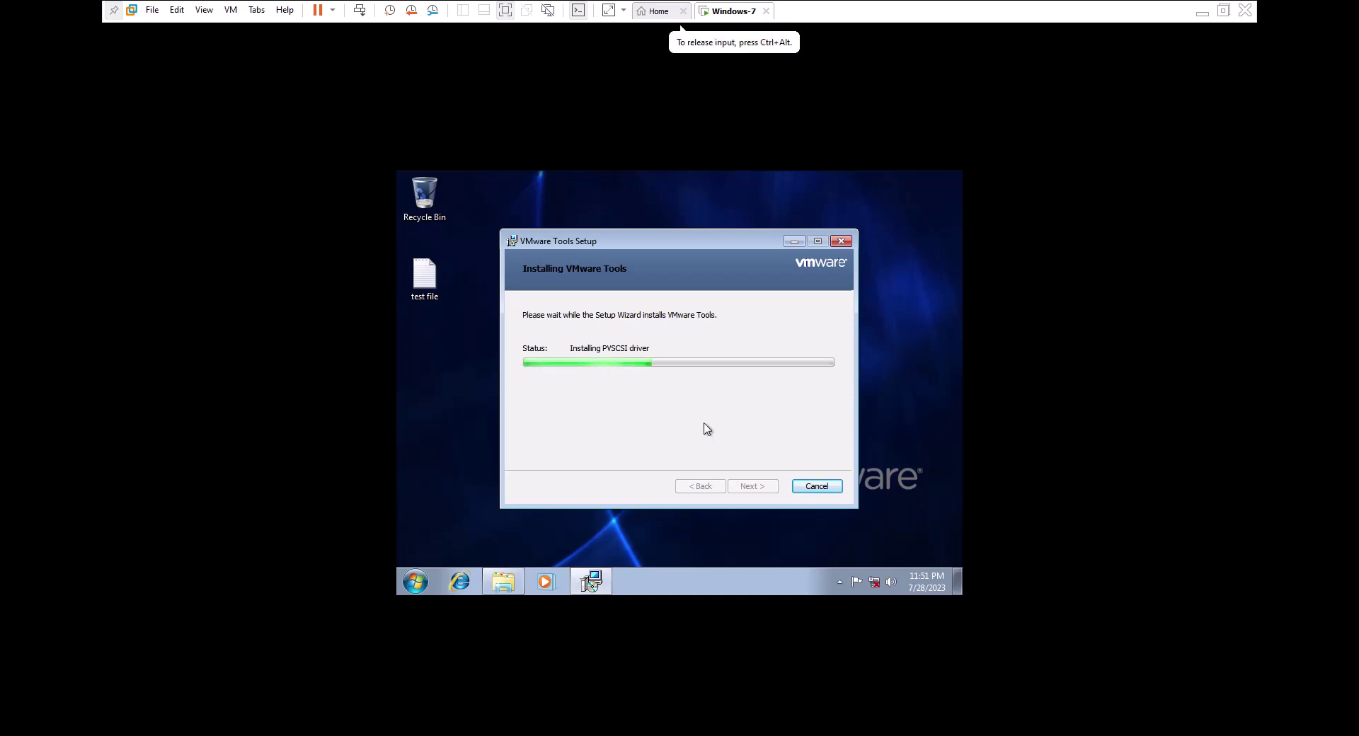